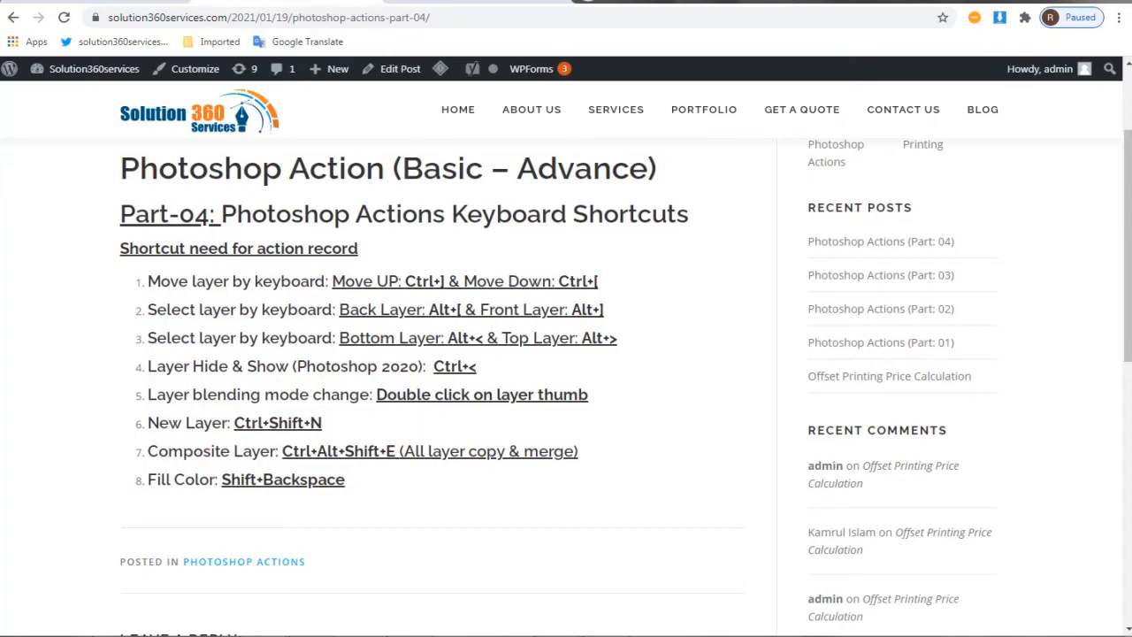
# Step: Switch to Photoshop, start recording into the Keyboard Shortcut action and record selecting Layer 2
pyautogui.hotkey('alt', 'Tab')
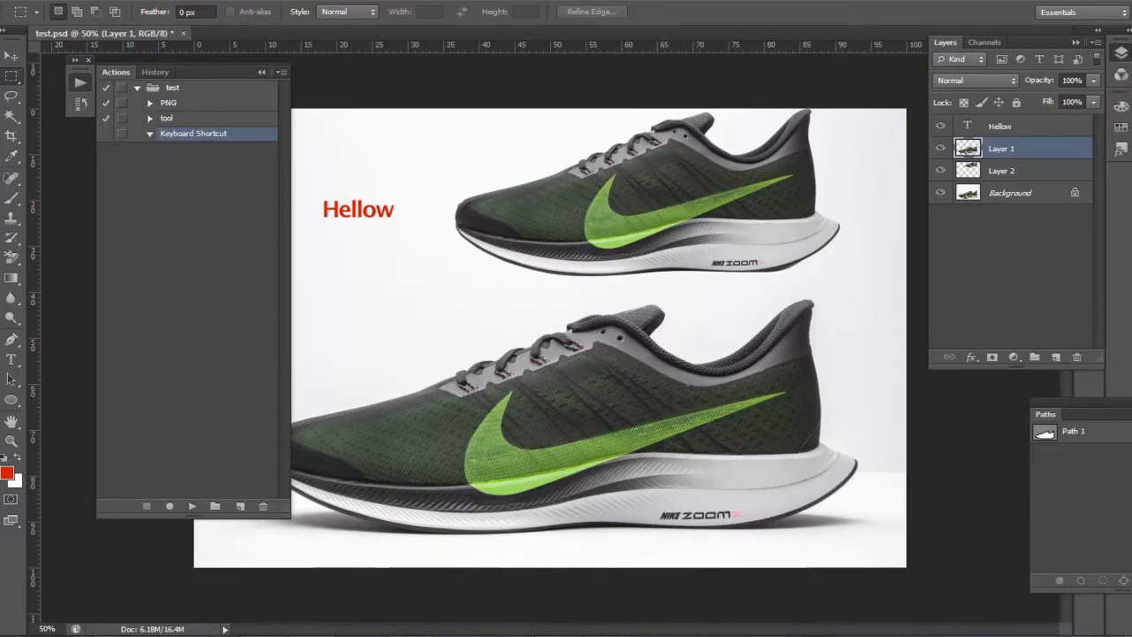
pyautogui.click(166, 507)
pyautogui.click(1019, 172)
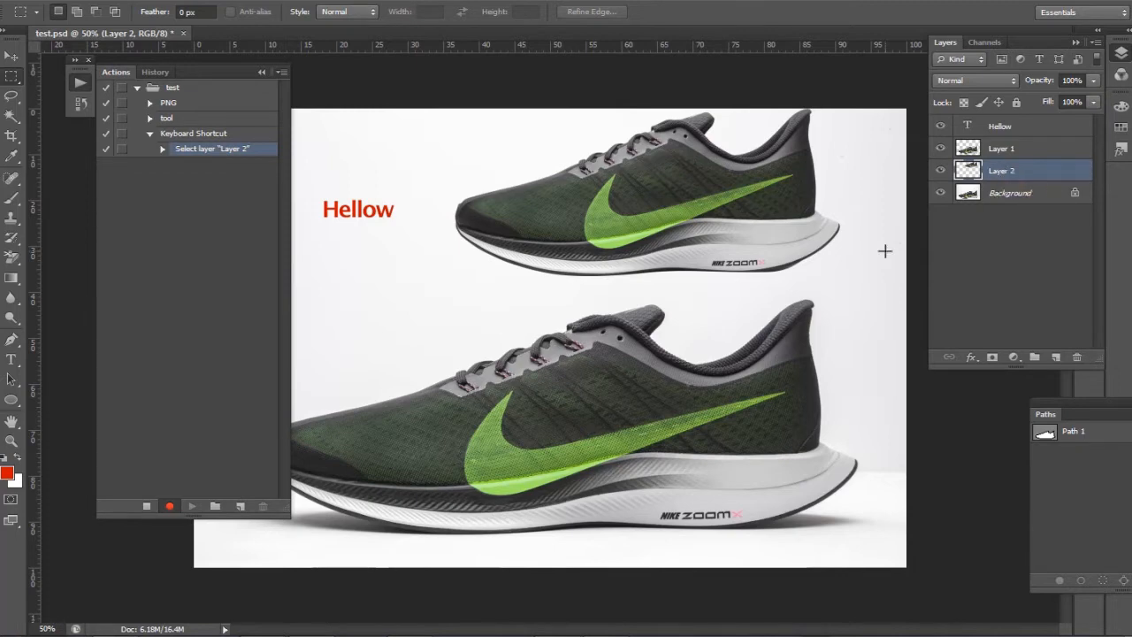
# Step: Record moving Layer 2 one place up in the layer stack and one place back down
pyautogui.hotkey('alt', 'Tab')
pyautogui.hotkey('ctrl', ']')
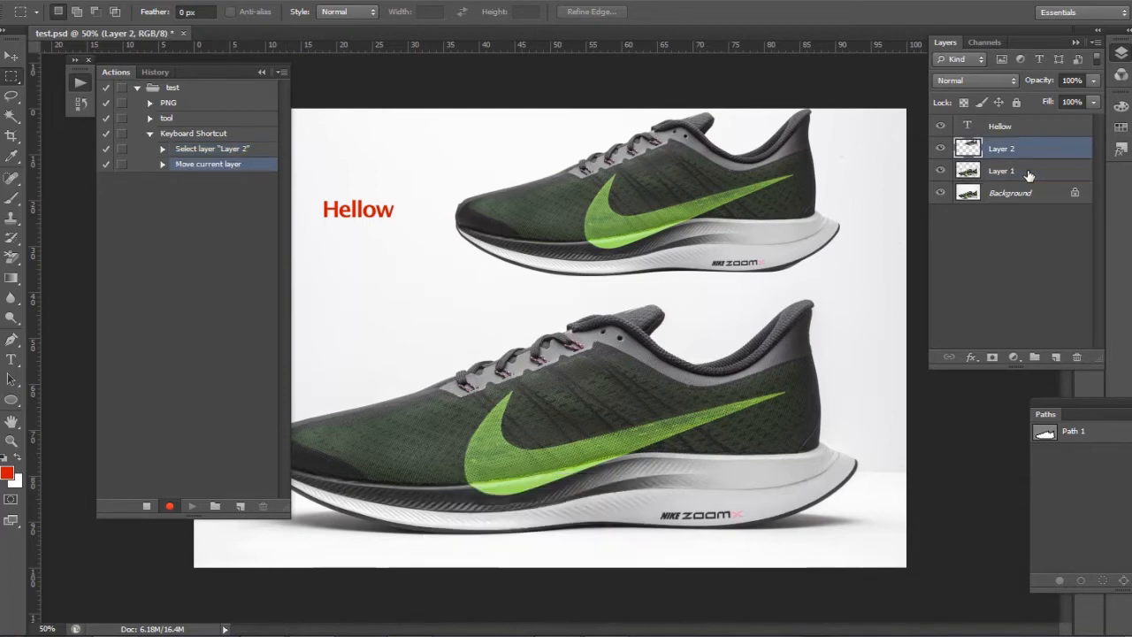
pyautogui.hotkey('ctrl', '[')
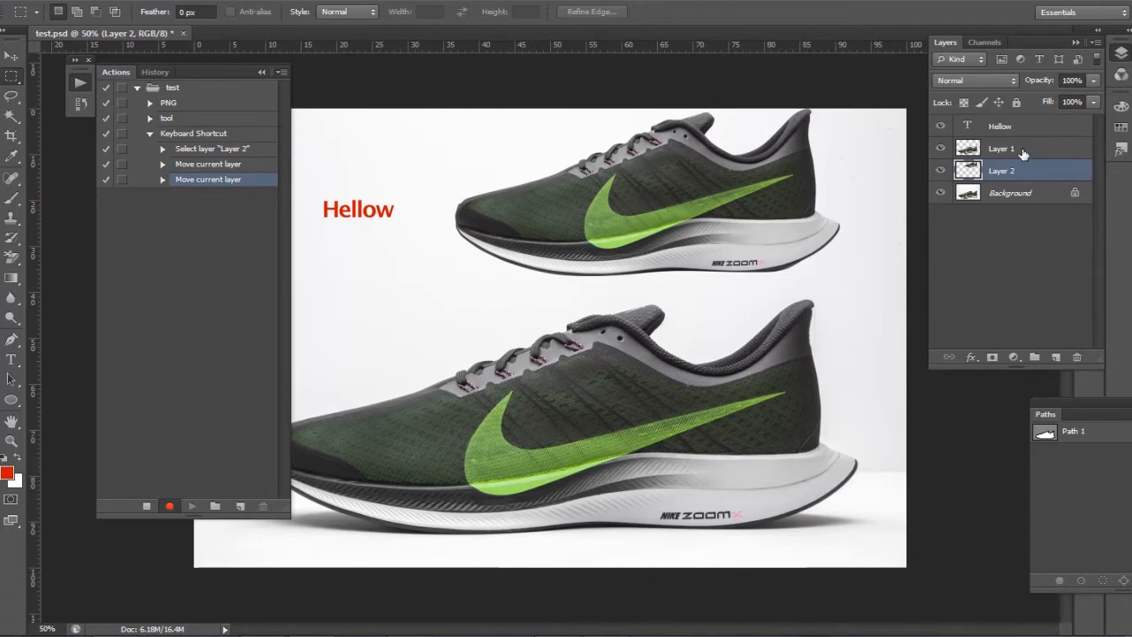
# Step: Record selecting Layer 1 and Layer 2 by name and a relative selection of the backward layer, comparing the recorded steps
pyautogui.click(1021, 150)
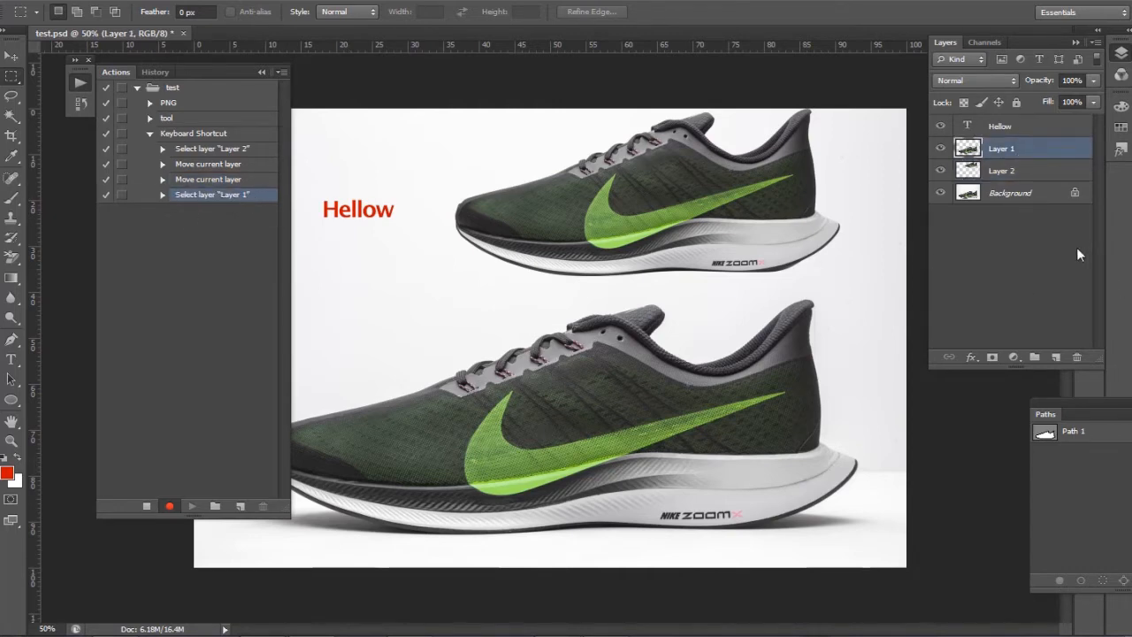
pyautogui.click(1017, 170)
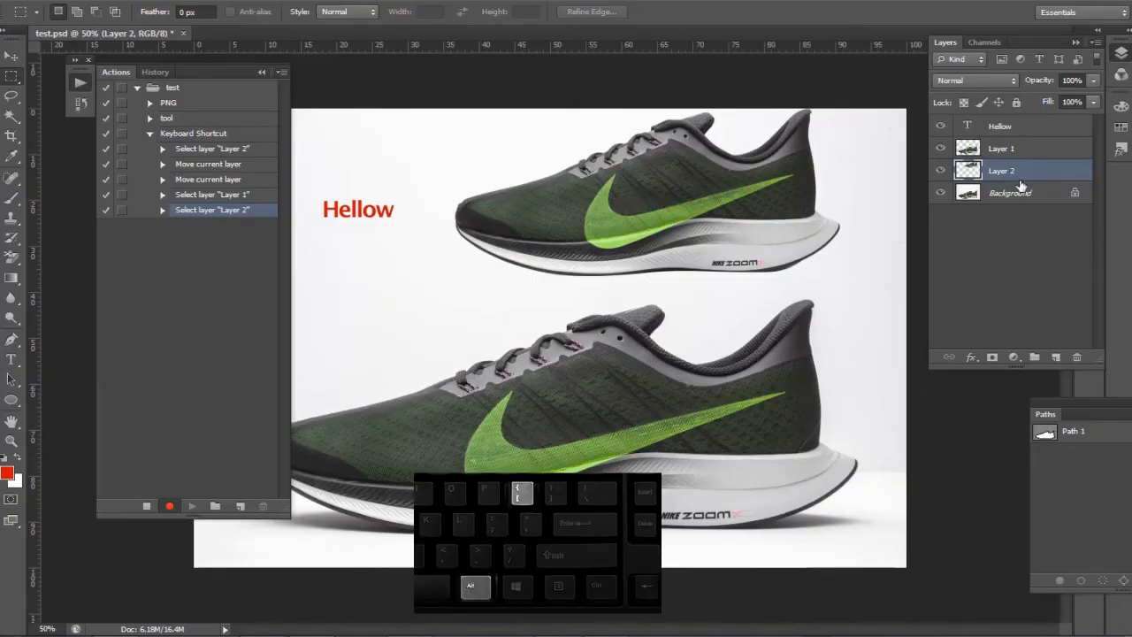
pyautogui.hotkey('alt', '[')
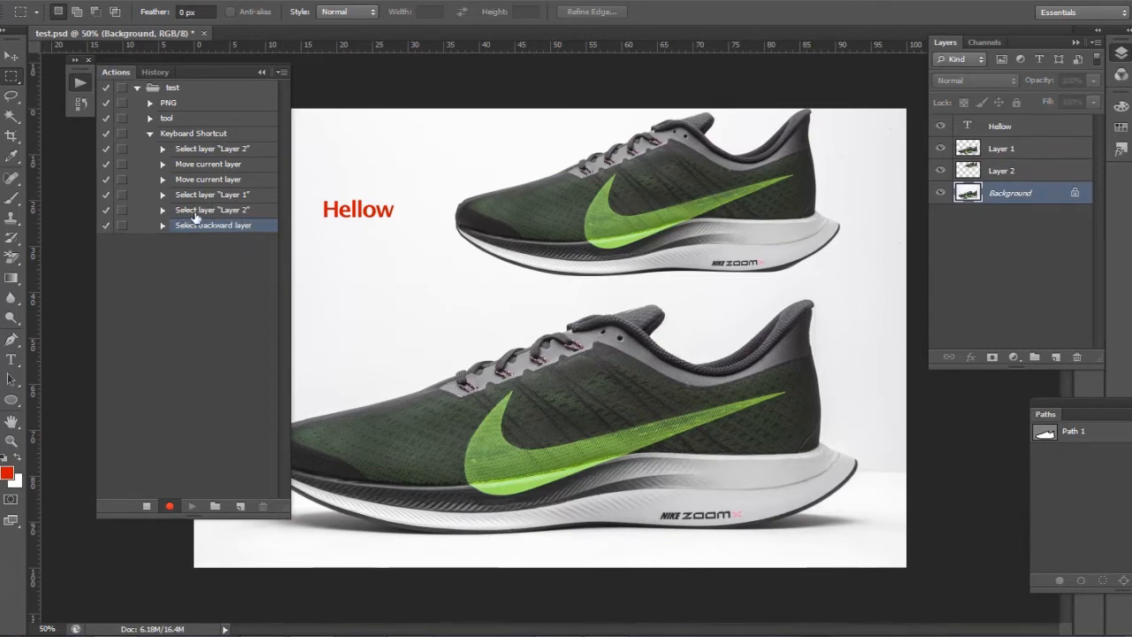
pyautogui.click(229, 201)
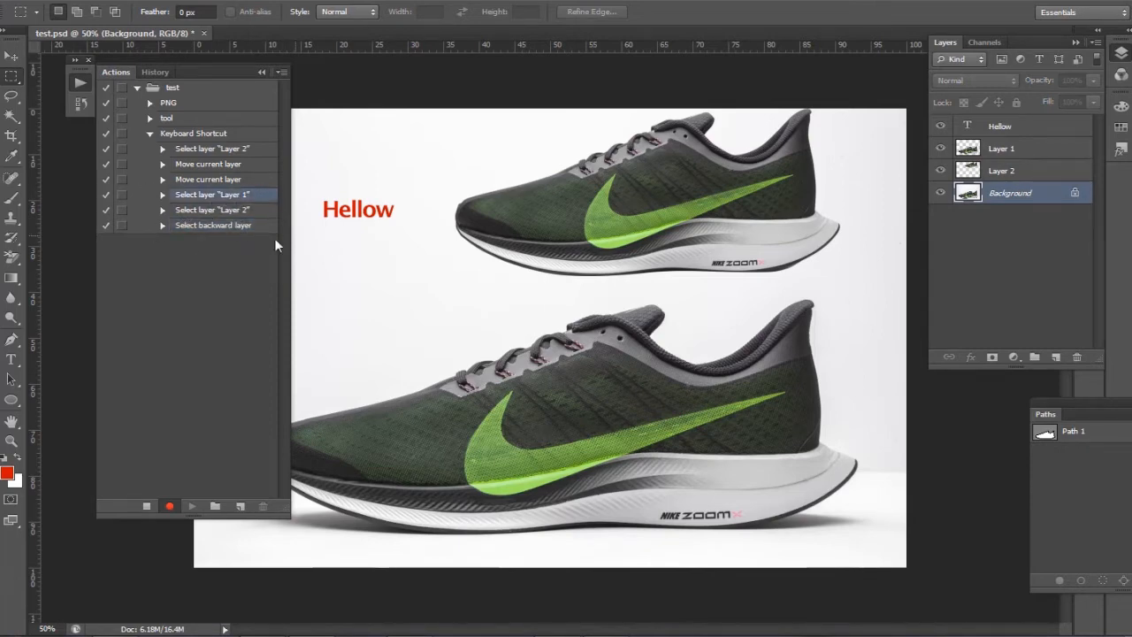
pyautogui.click(192, 228)
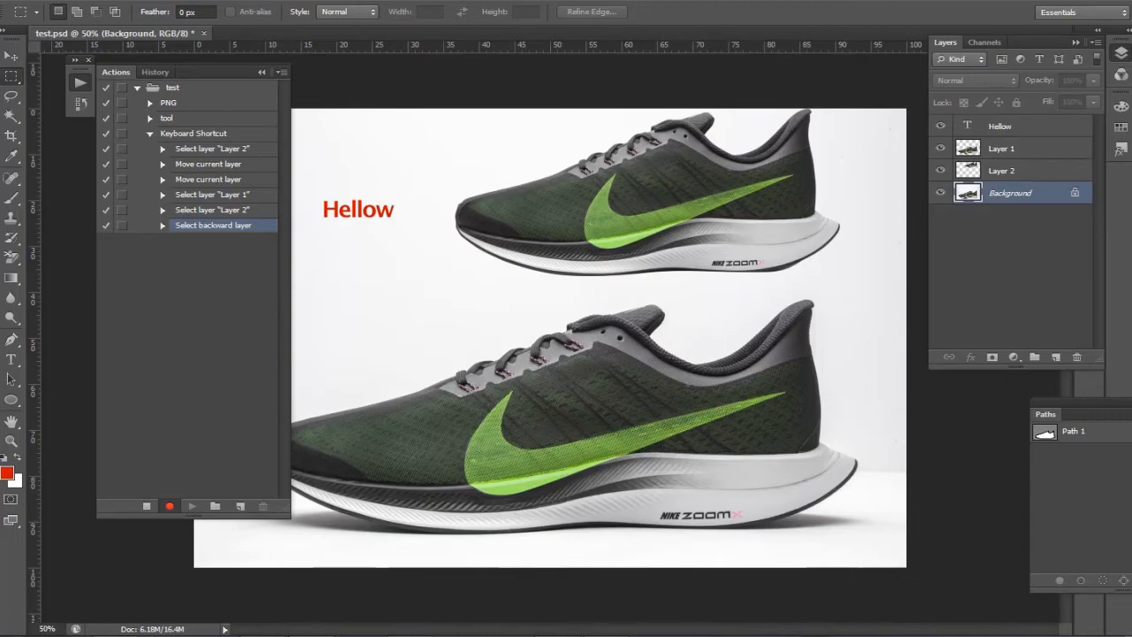
# Step: Record a relative selection of the forward layer from Background and review the layer-selection shortcut on the web page
pyautogui.hotkey('alt', 'Tab')
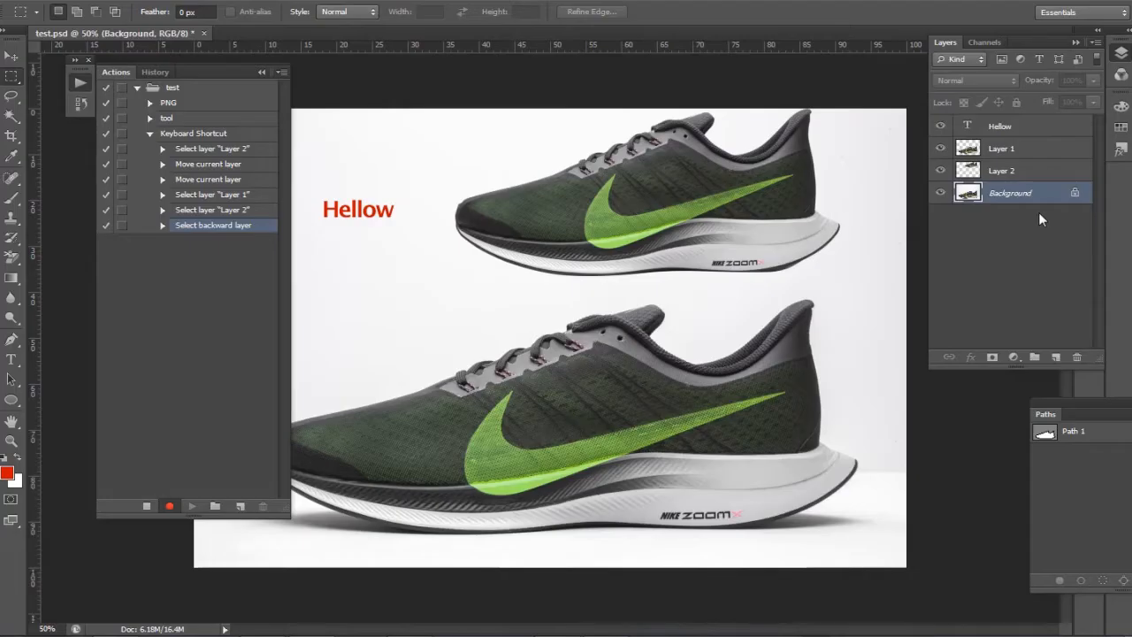
pyautogui.hotkey('alt', ']')
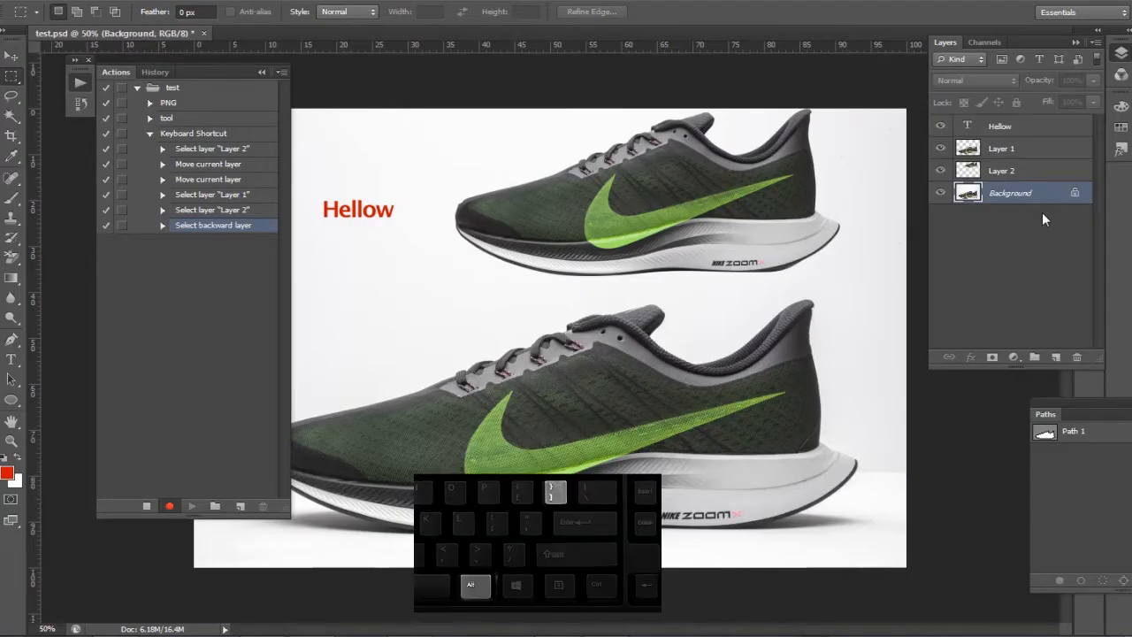
pyautogui.hotkey('alt', ']')
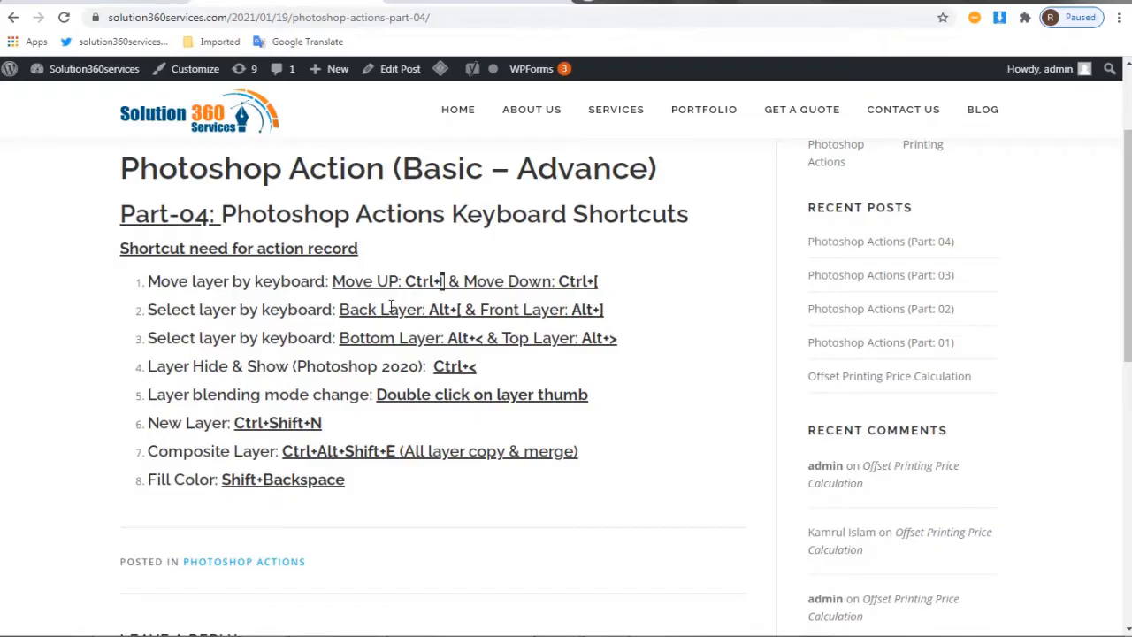
pyautogui.moveTo(147, 309); pyautogui.dragTo(263, 311)
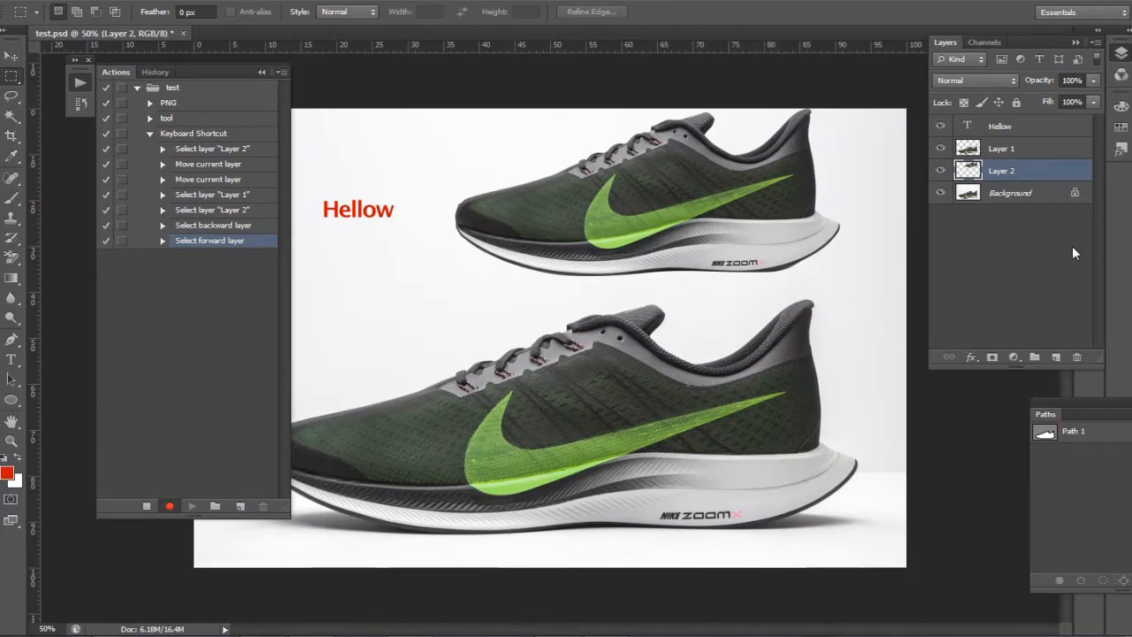
# Step: Record selecting the Hellow and Background layers by name and compare the two recorded steps in the action
pyautogui.click(1021, 129)
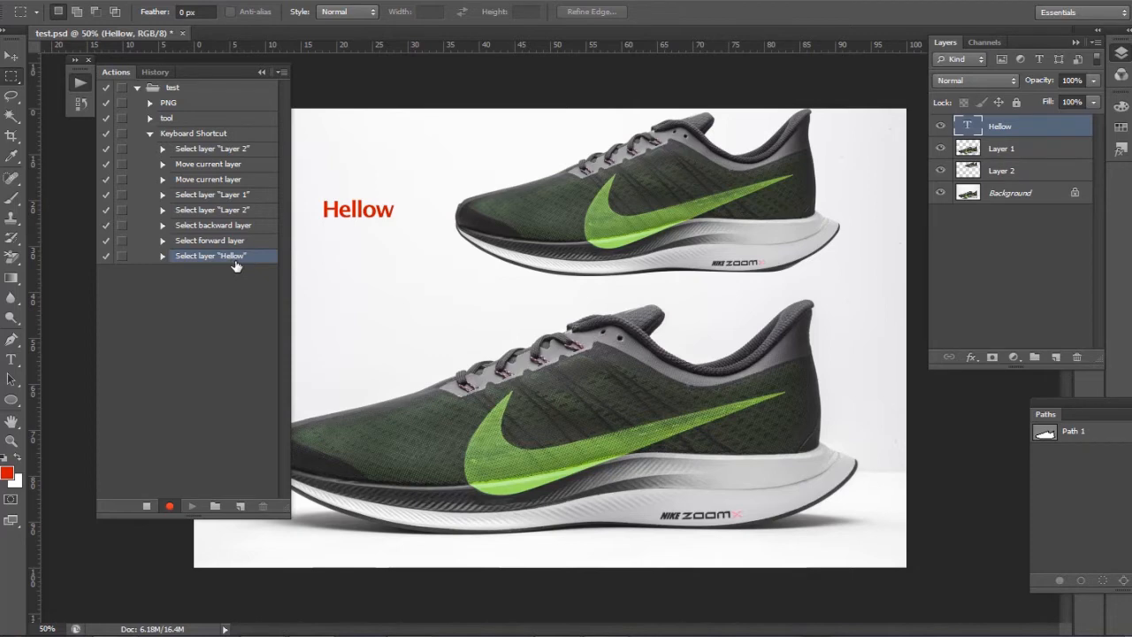
pyautogui.click(1016, 196)
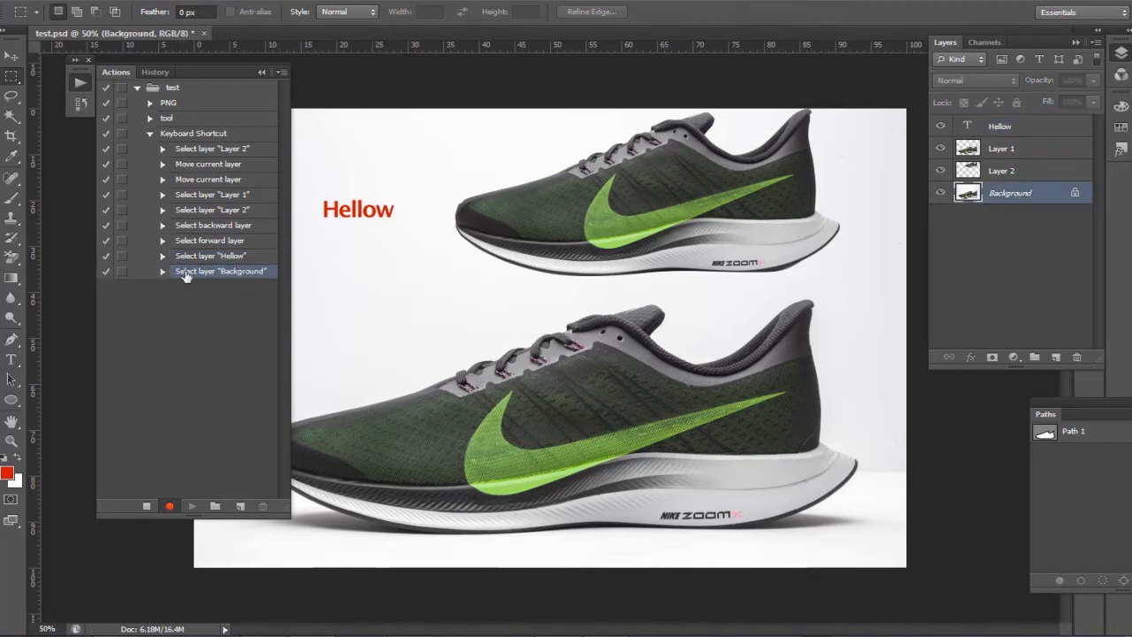
pyautogui.click(229, 255)
pyautogui.click(232, 270)
pyautogui.click(229, 255)
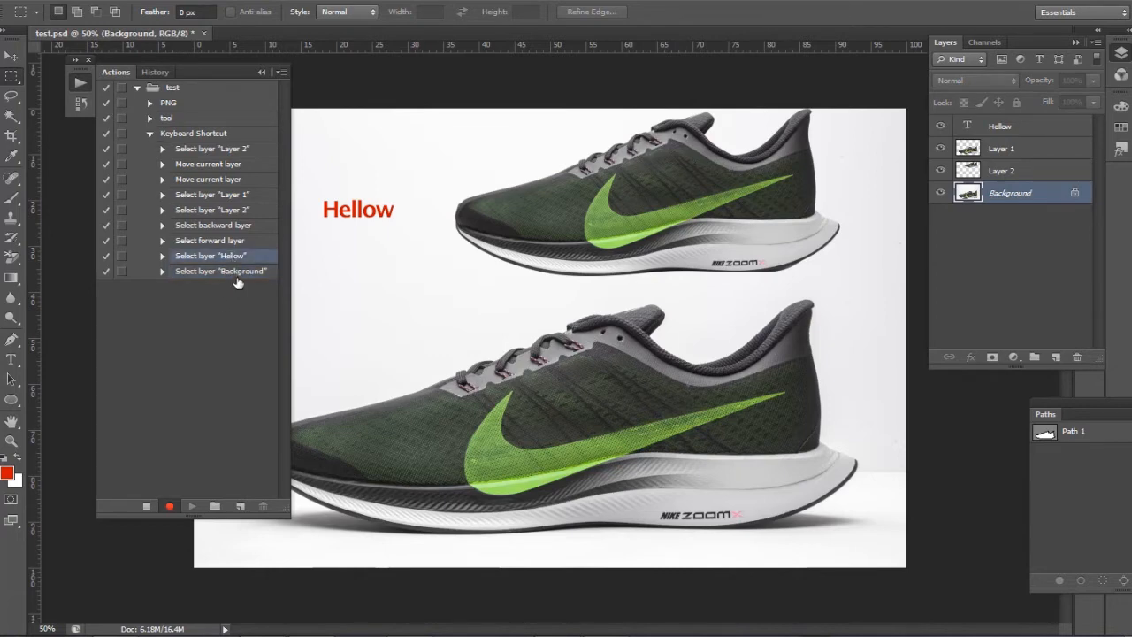
pyautogui.click(236, 272)
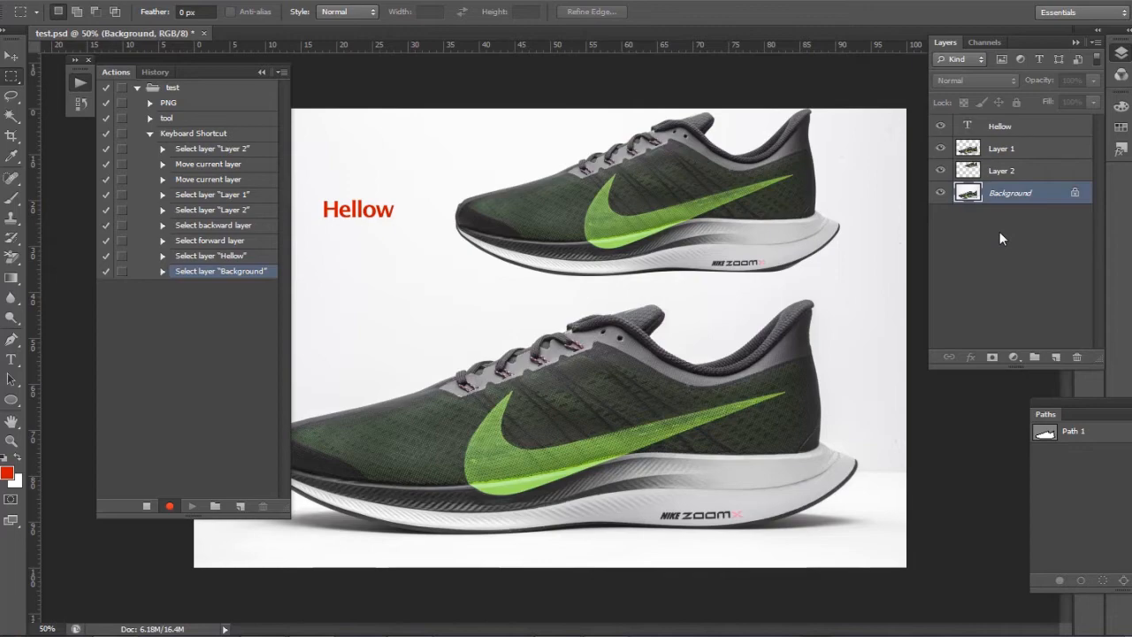
# Step: Record selecting the Hellow layer by name and a relative jump to the bottommost layer, consulting the web shortcut list
pyautogui.click(349, 589)
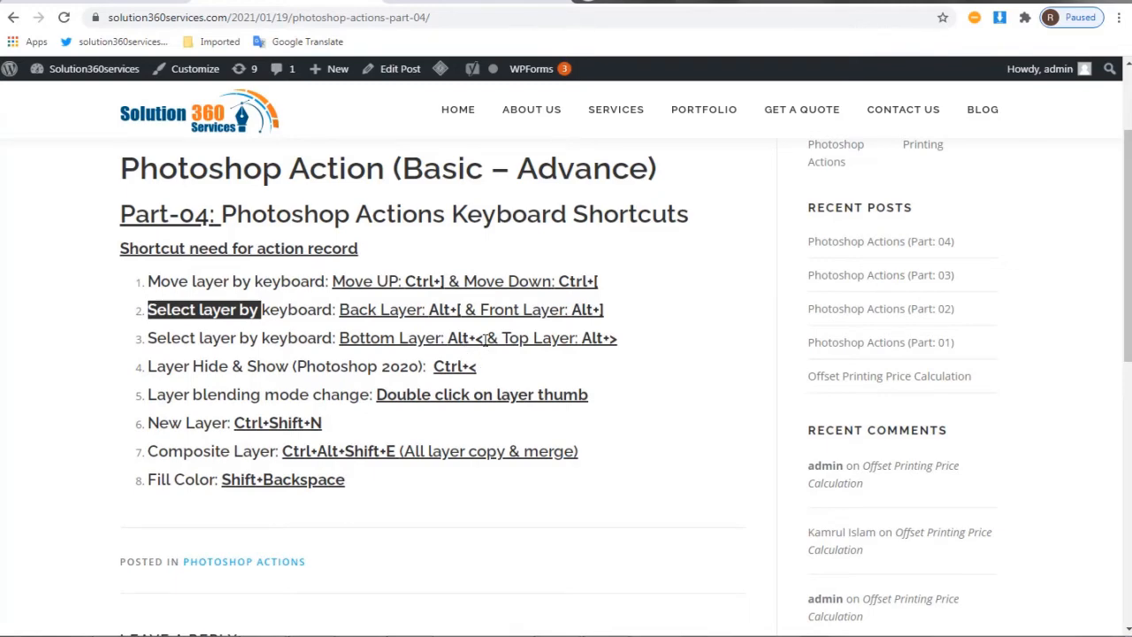
pyautogui.hotkey('alt', 'Tab')
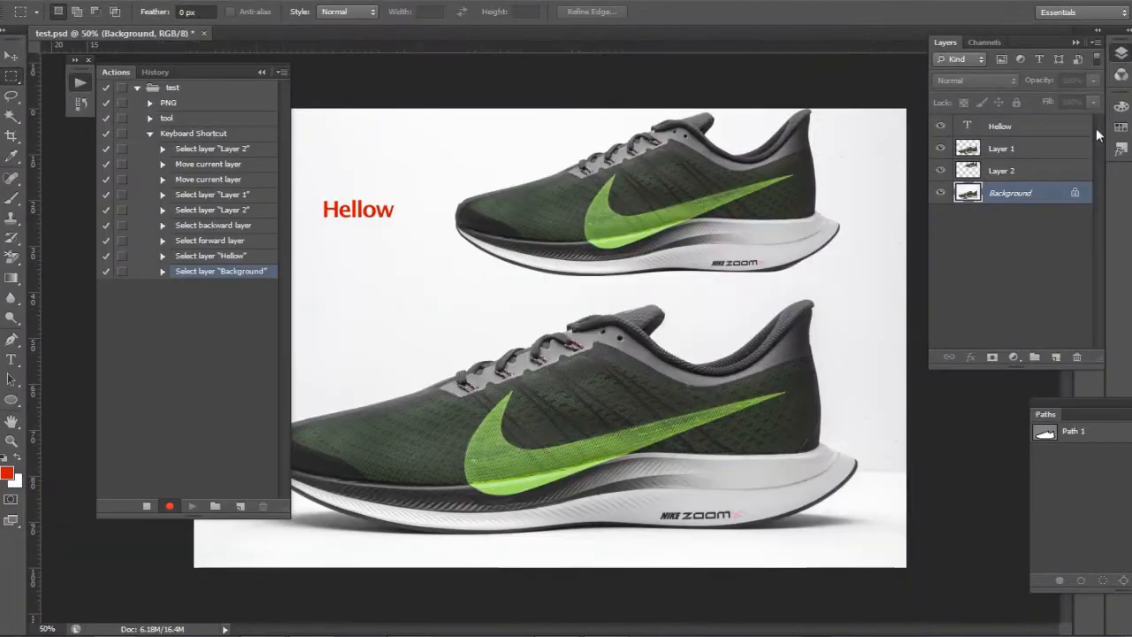
pyautogui.click(1017, 128)
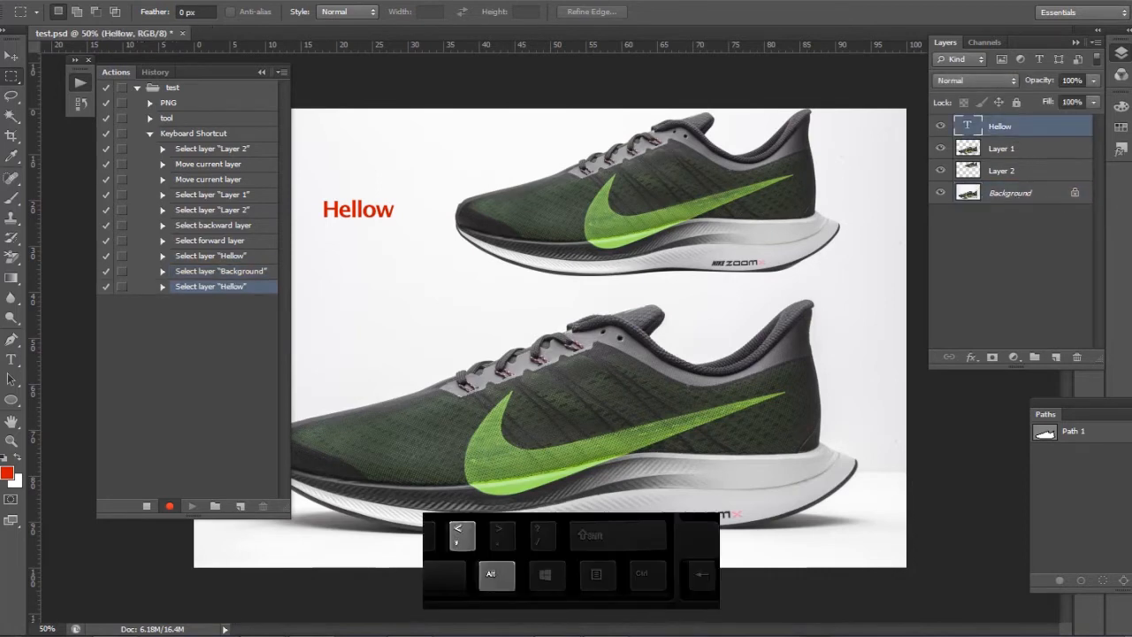
pyautogui.hotkey('alt', ',')
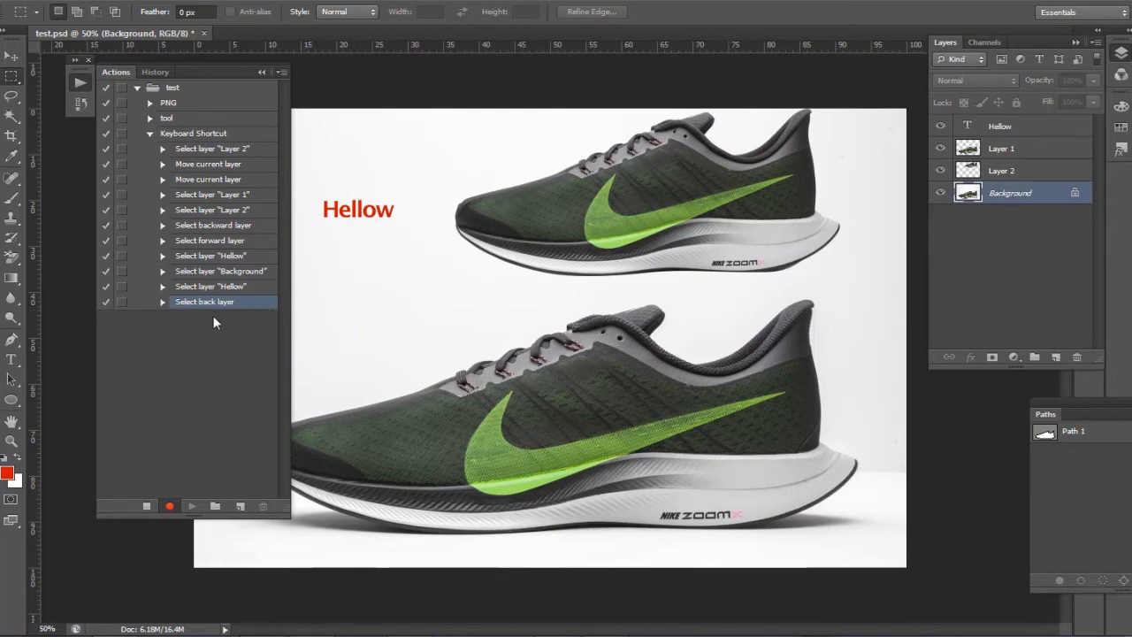
pyautogui.click(250, 275)
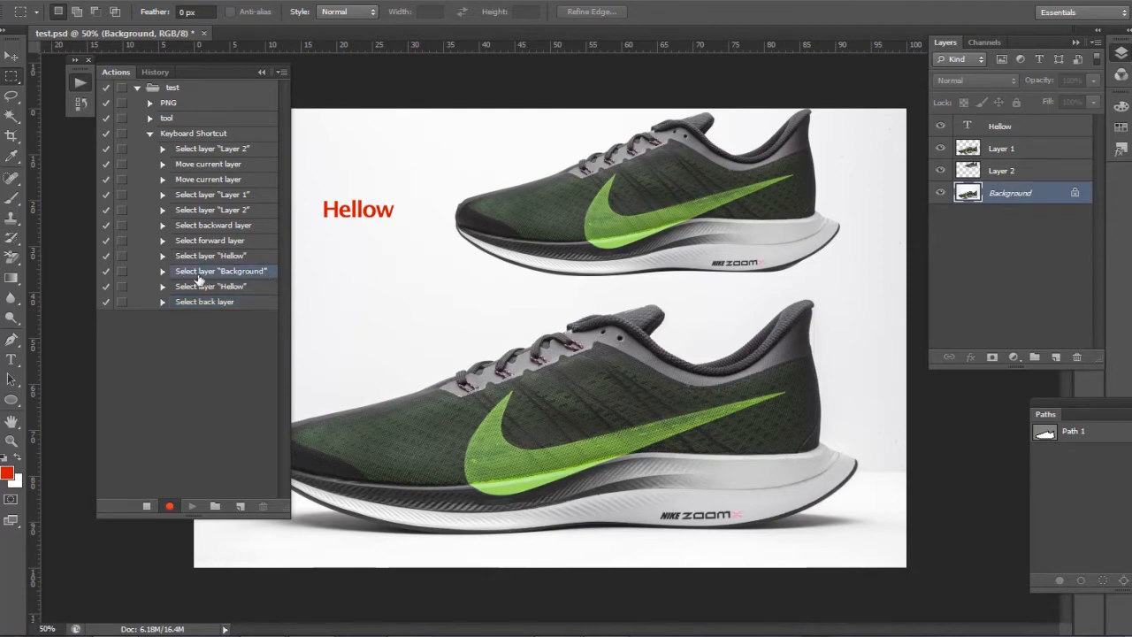
pyautogui.click(200, 303)
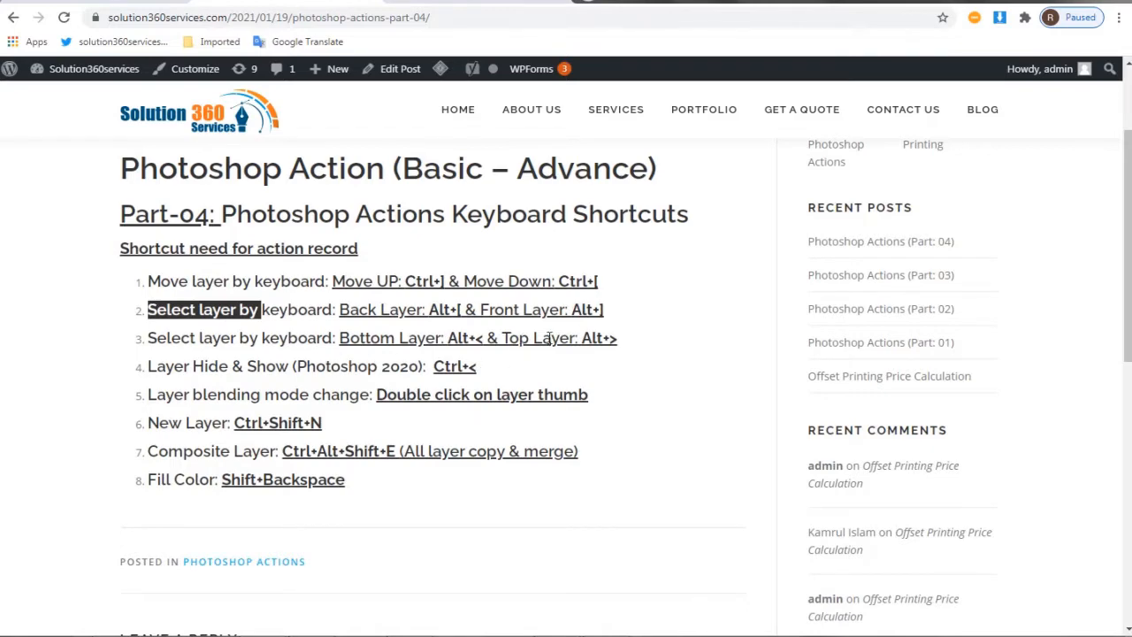
# Step: Look up the Top Layer shortcut, record a relative jump to the topmost layer and compare it with the back-layer step
pyautogui.moveTo(520, 338); pyautogui.dragTo(576, 338)
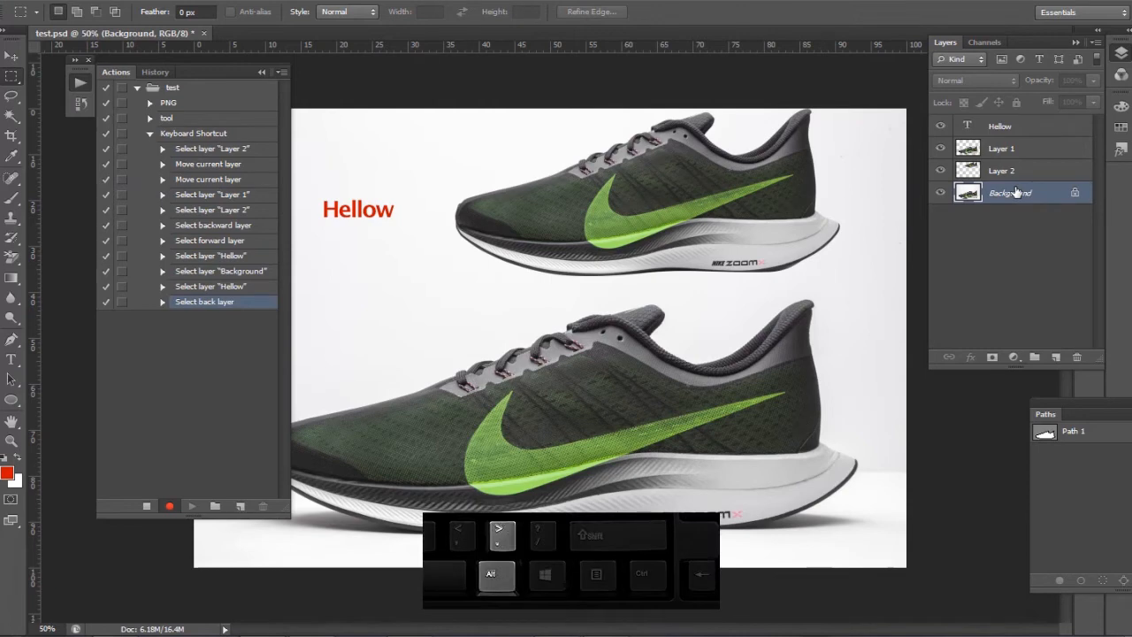
pyautogui.hotkey('alt', '.')
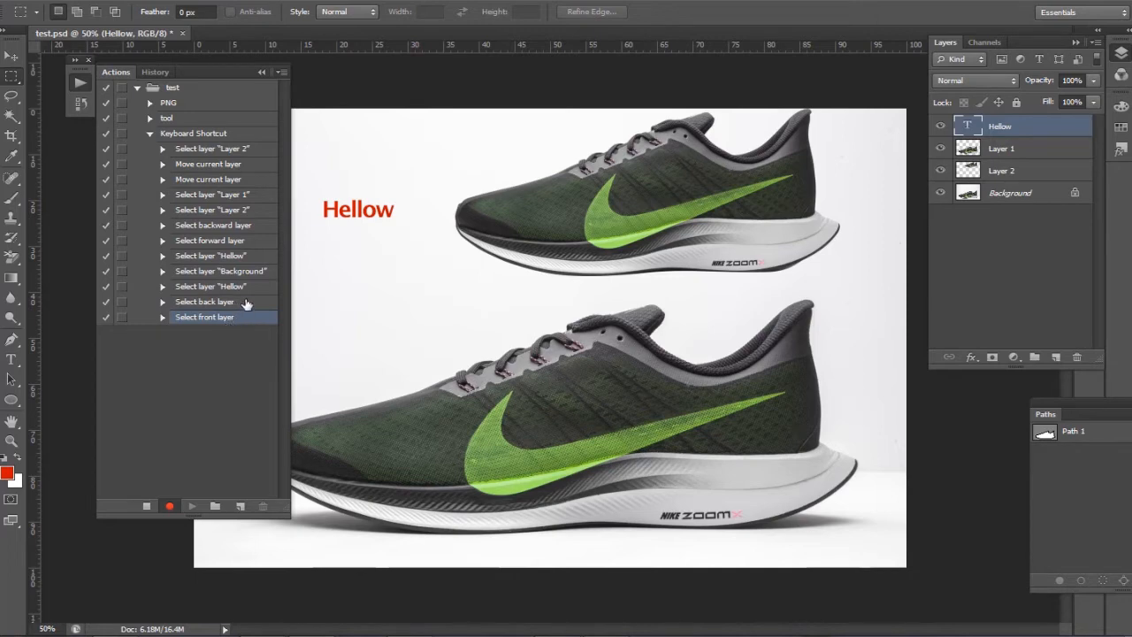
pyautogui.click(209, 303)
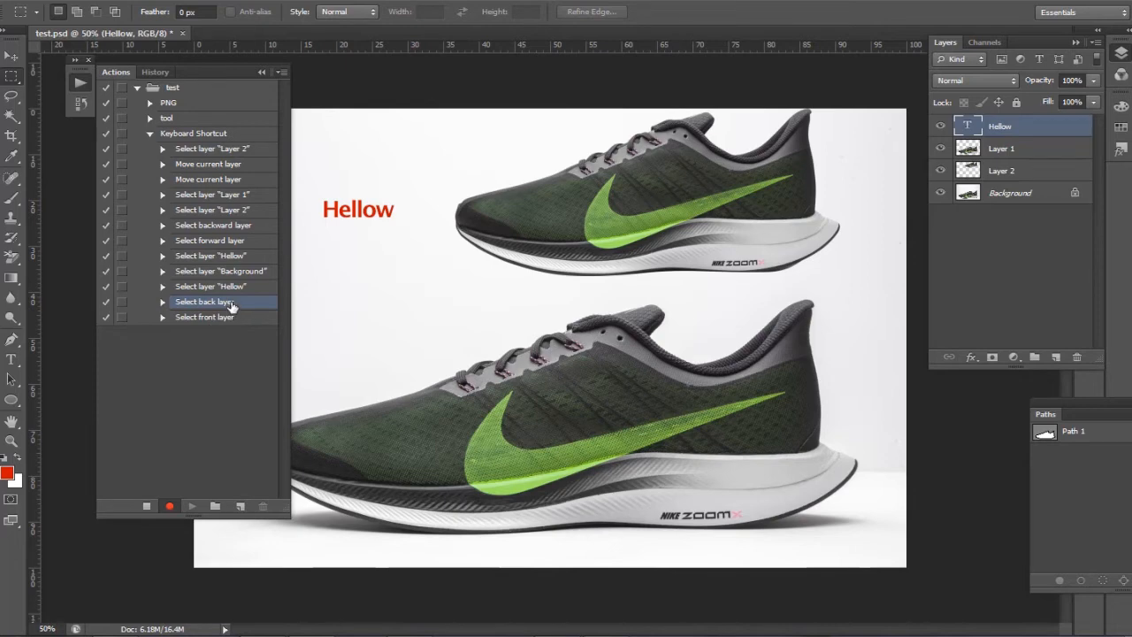
pyautogui.click(237, 318)
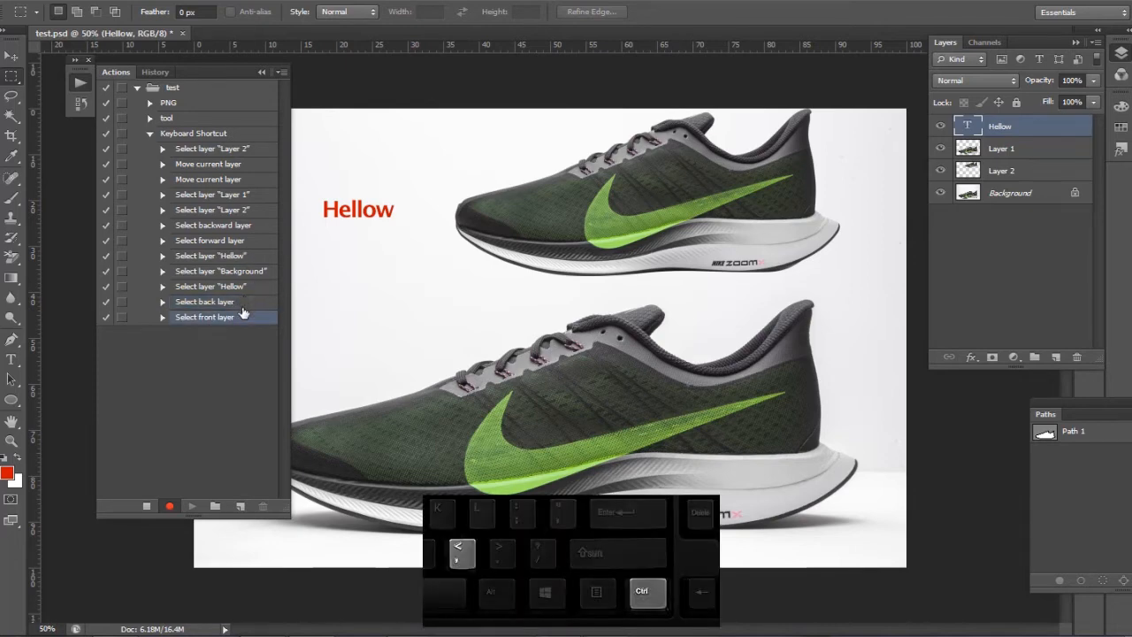
pyautogui.click(242, 305)
pyautogui.click(244, 318)
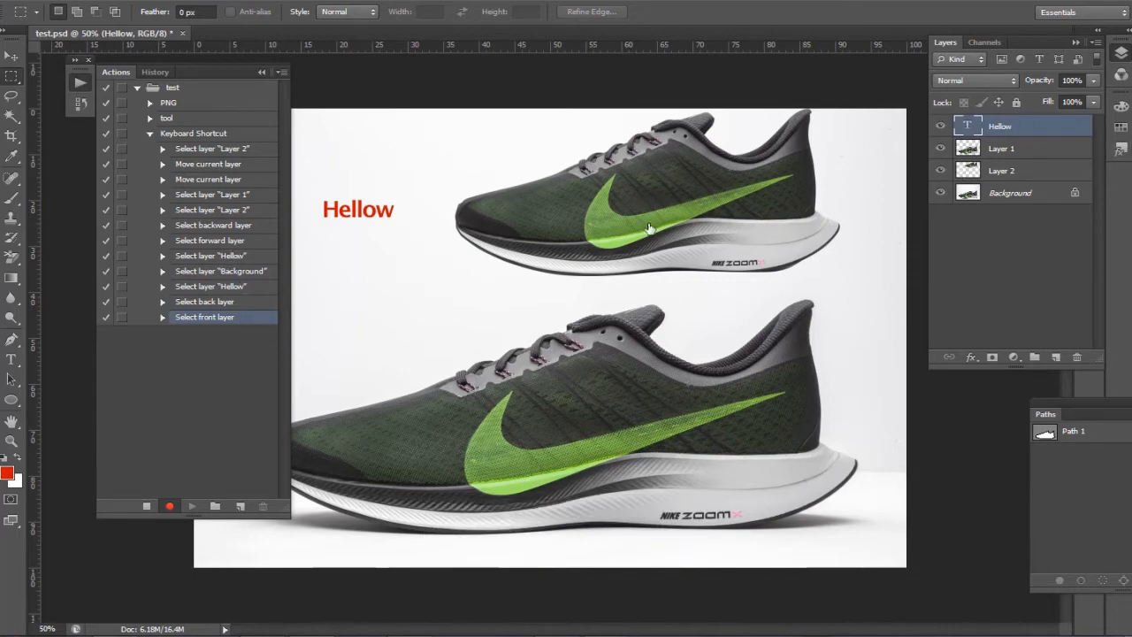
# Step: Record selecting Background and Hellow by name, followed by relative selections of the front and back layers
pyautogui.click(1039, 197)
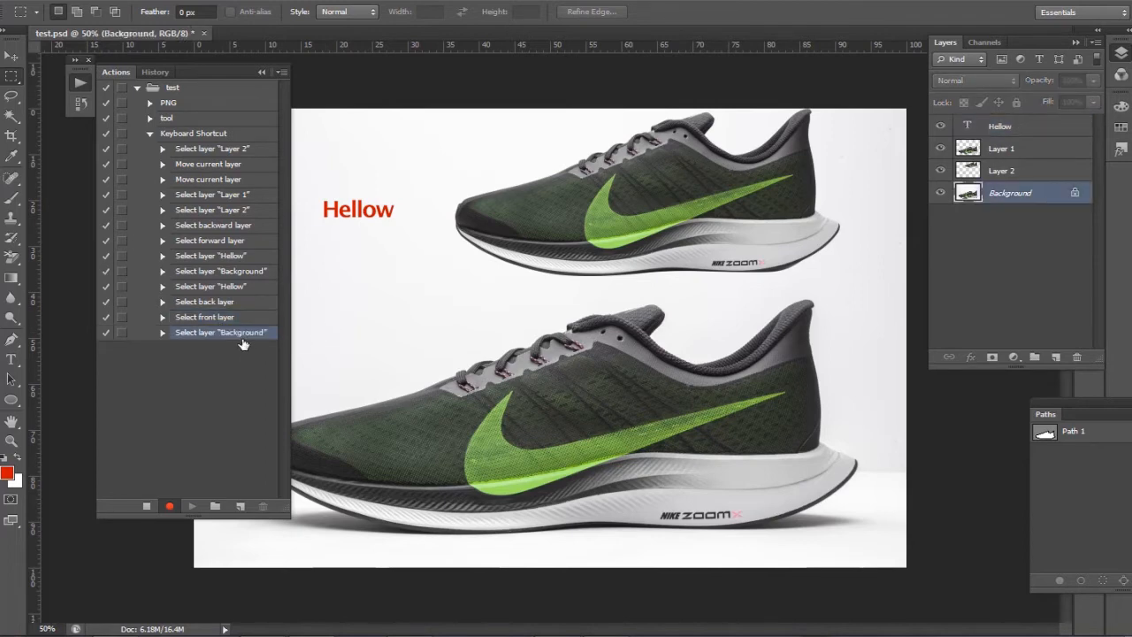
pyautogui.click(998, 126)
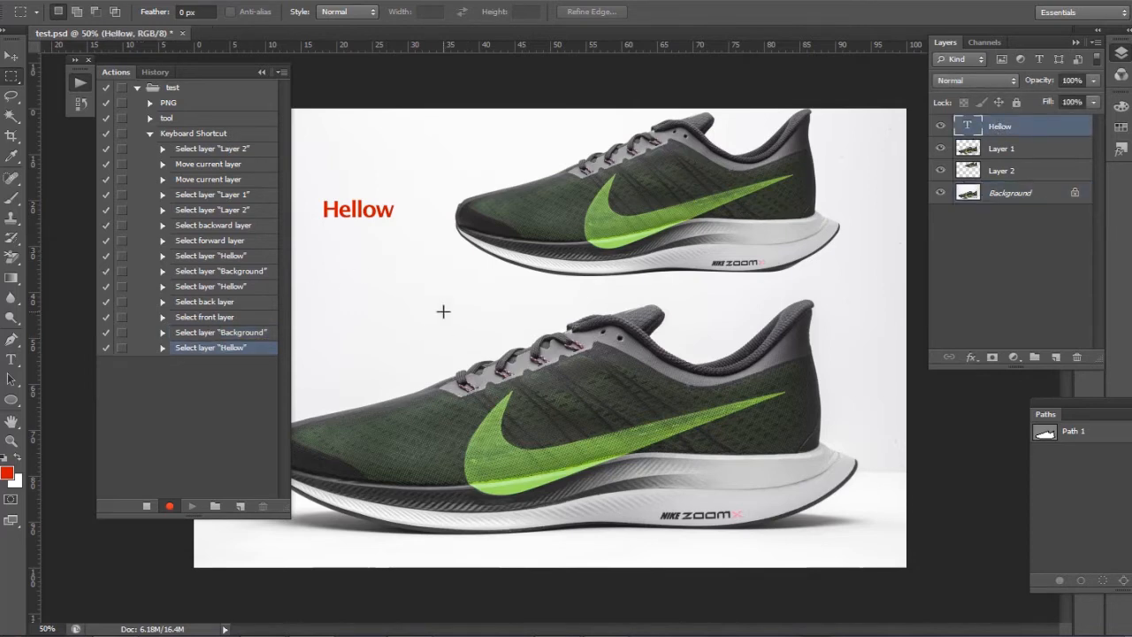
pyautogui.hotkey('alt', '.')
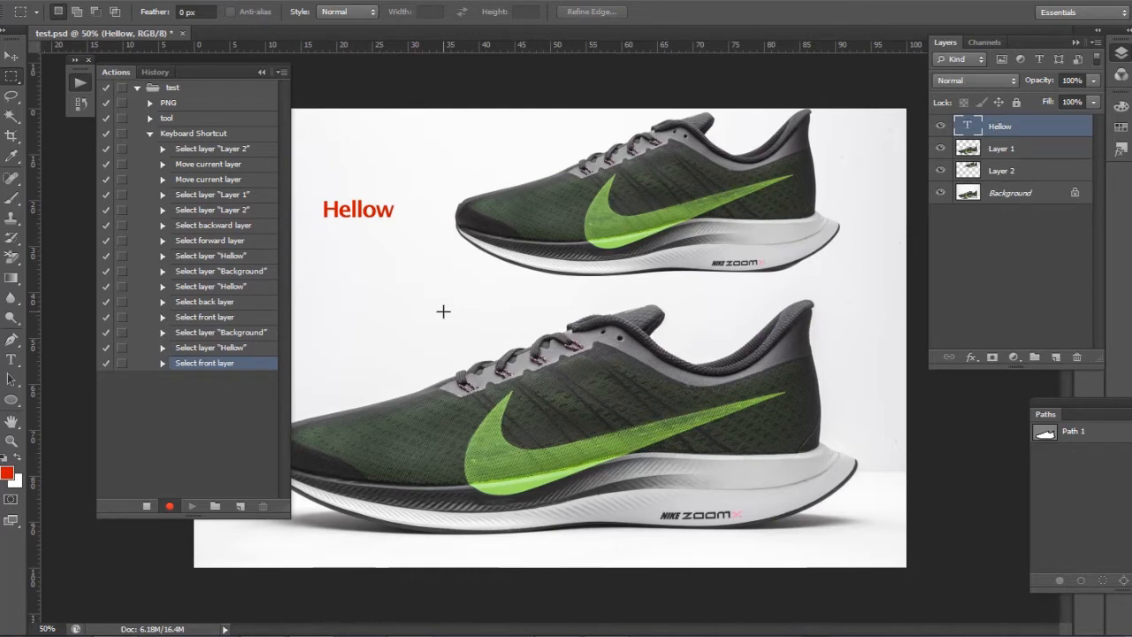
pyautogui.hotkey('alt', ',')
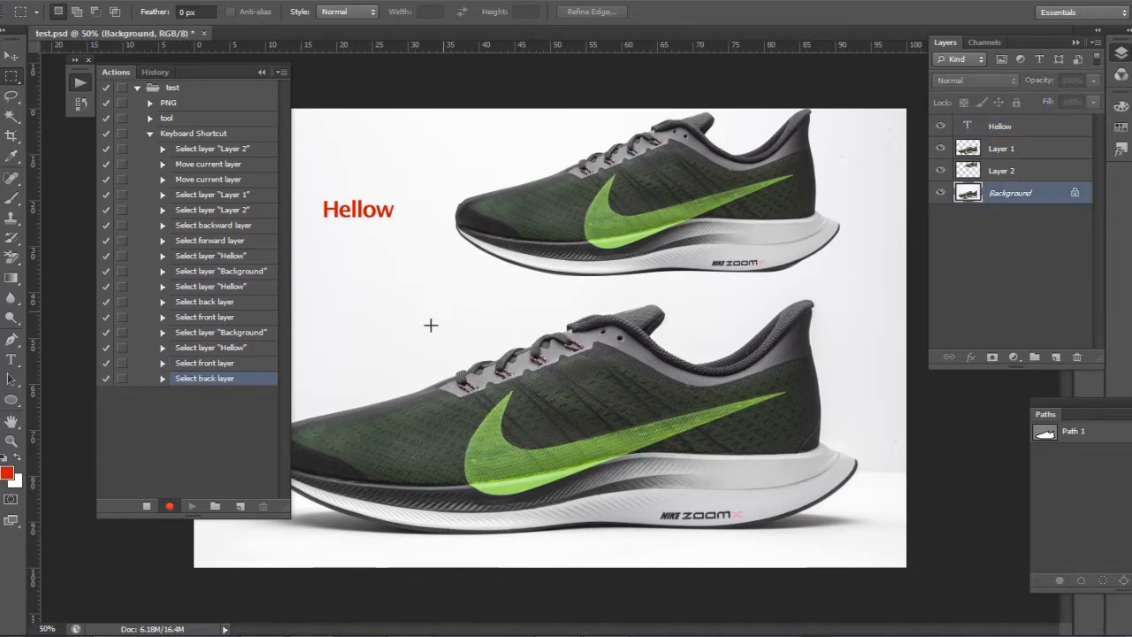
# Step: Switch to the shortcut web page in the browser and review the Layer Hide & Show entry for Photoshop 2020
pyautogui.click(276, 634)
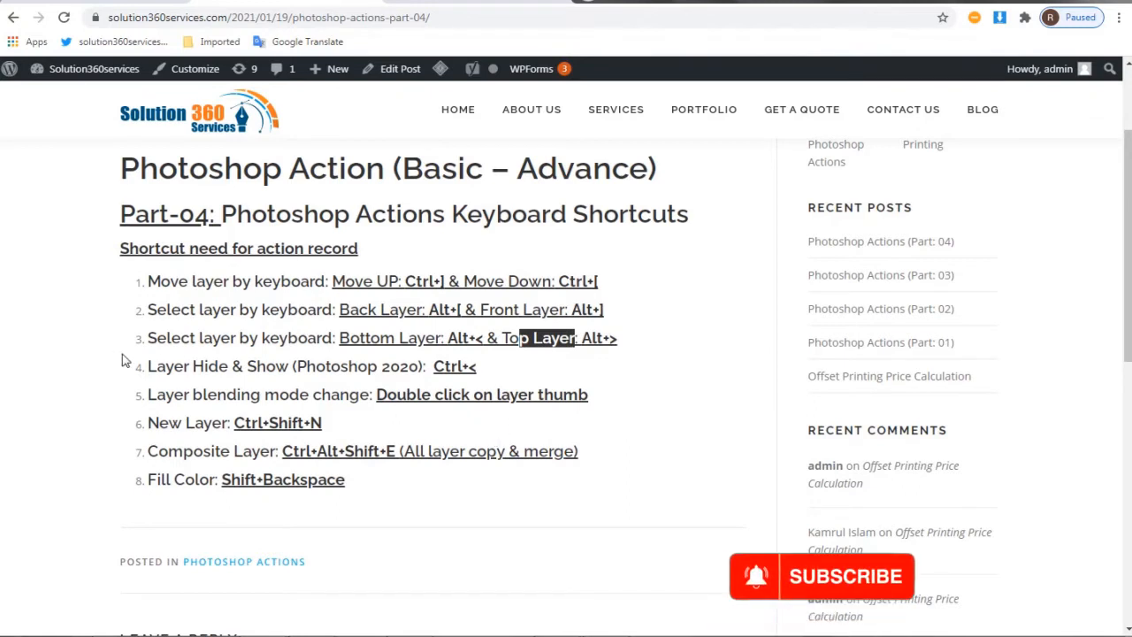
pyautogui.moveTo(174, 366); pyautogui.dragTo(350, 366)
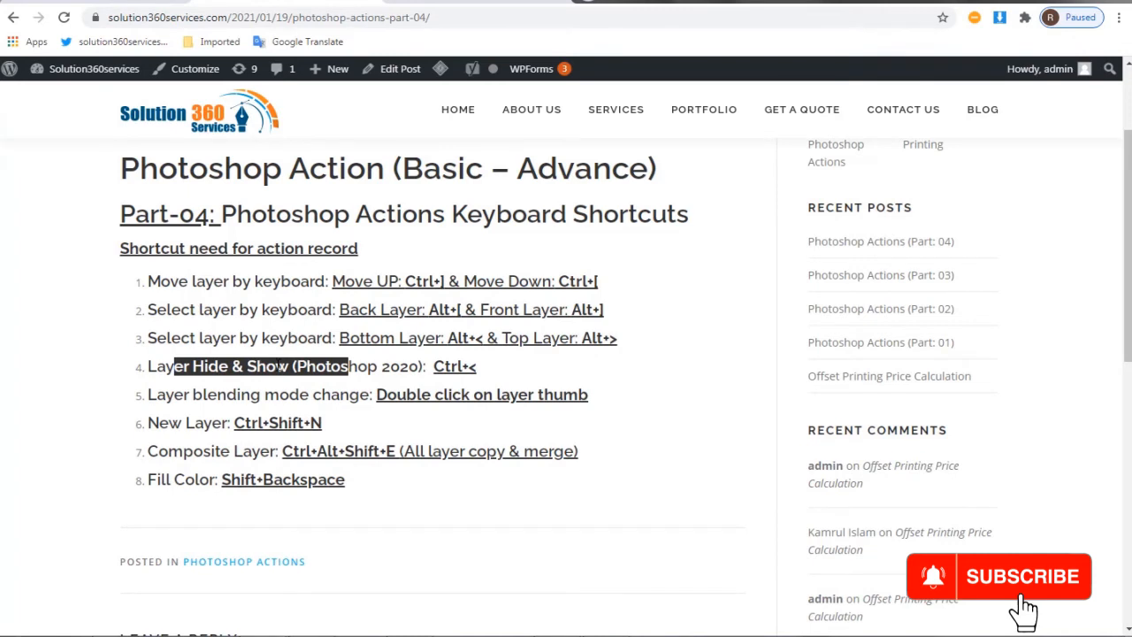
pyautogui.click(280, 366)
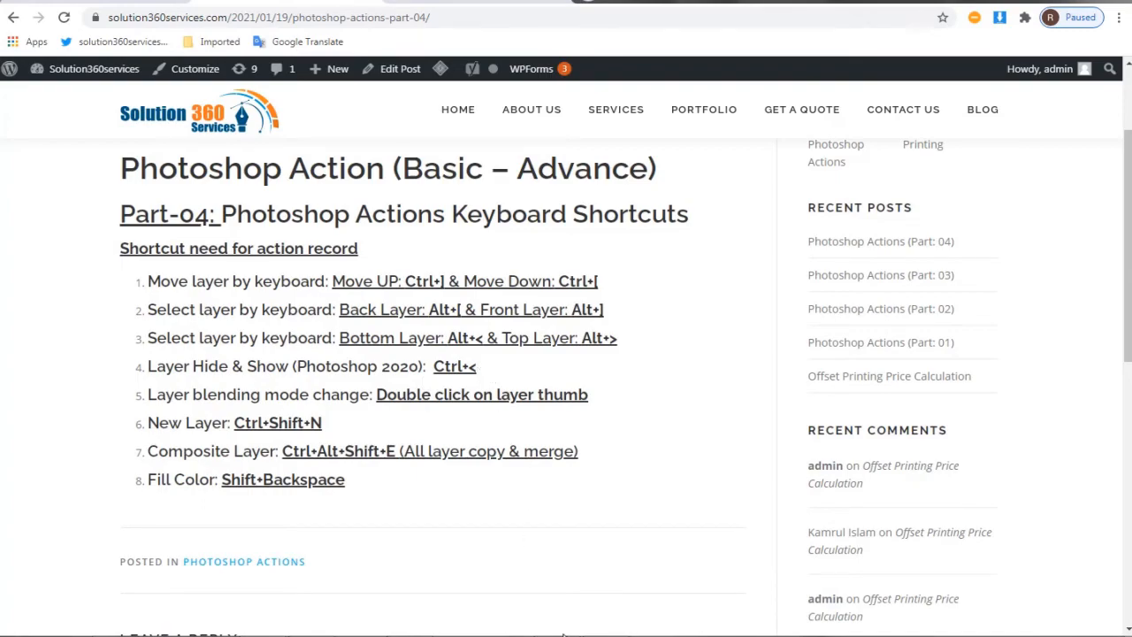
# Step: Switch to the Untitled-1 document in Photoshop 2020, hide Layer 1 with the shortcut and show it again
pyautogui.hotkey('alt', 'Tab')
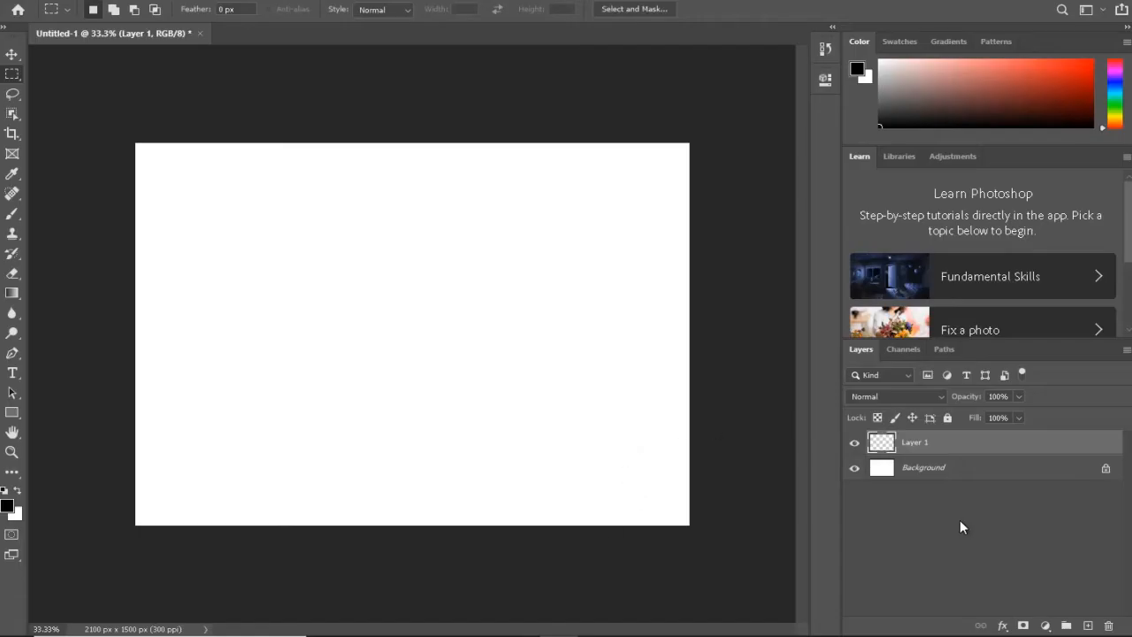
pyautogui.hotkey('ctrl', ',')
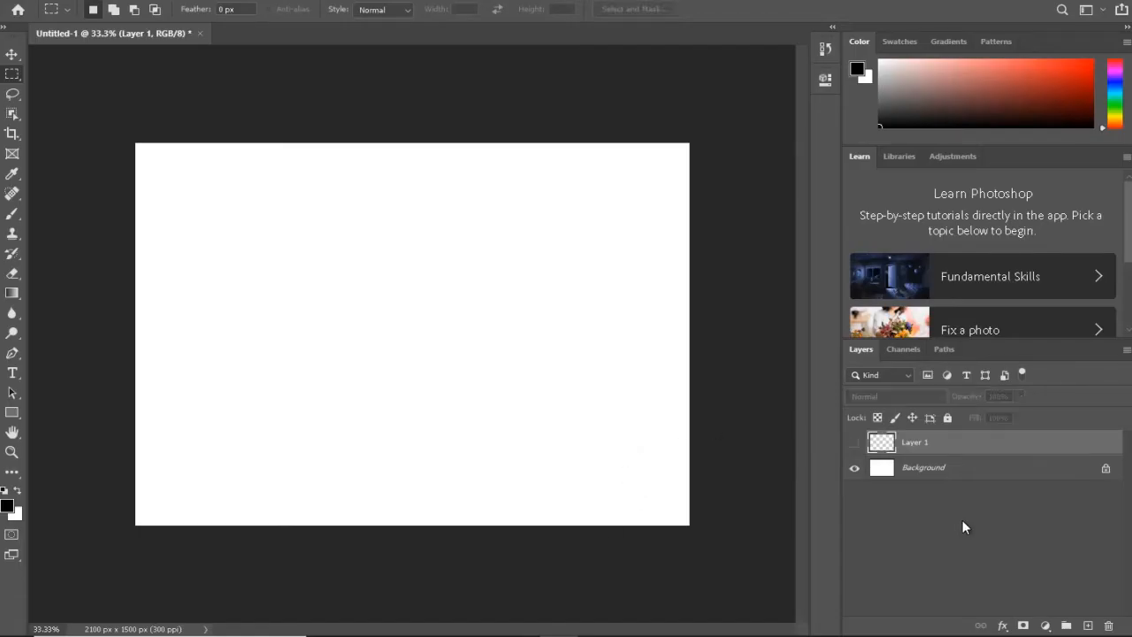
pyautogui.click(854, 442)
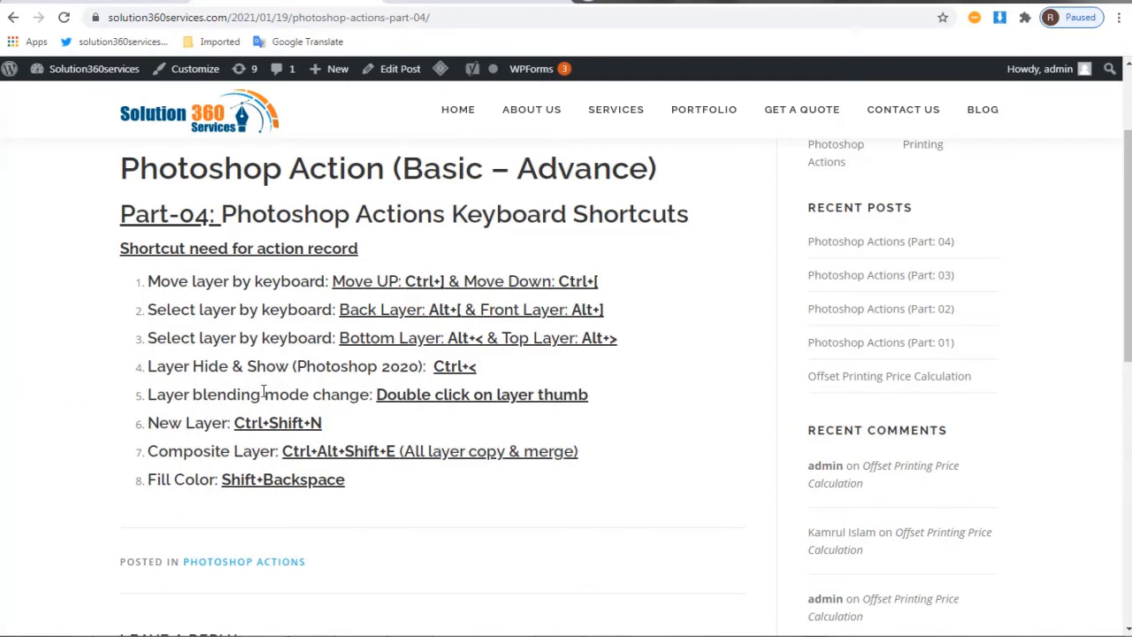
# Step: Look up the blending mode entry on the shortcut page and record setting Layer 2 in test.psd to Multiply
pyautogui.moveTo(207, 394); pyautogui.dragTo(351, 394)
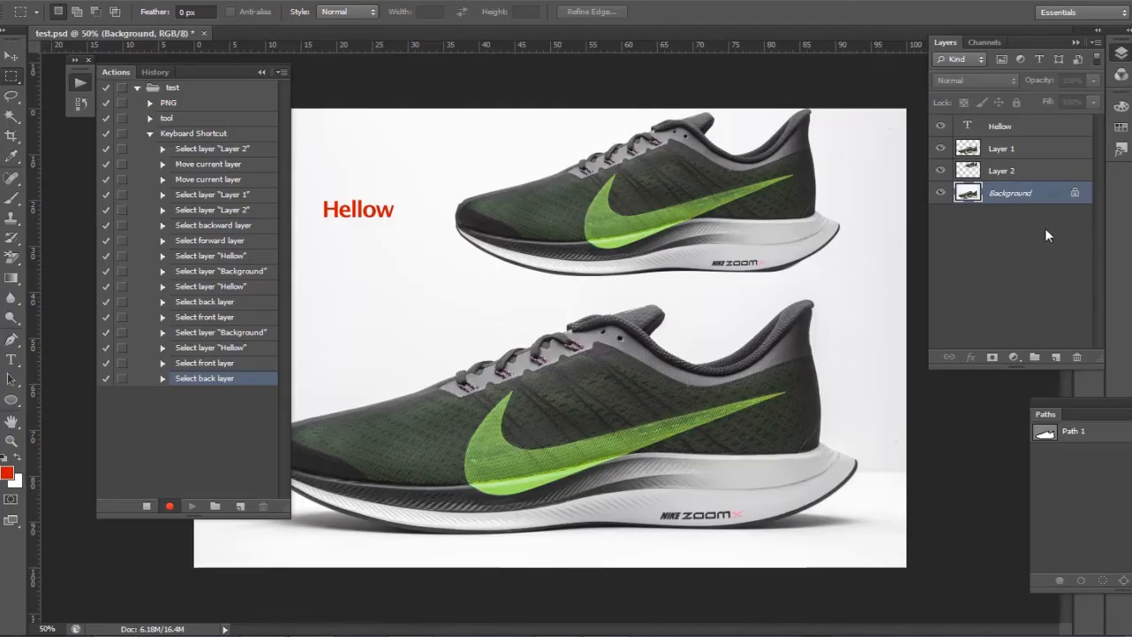
pyautogui.click(1002, 174)
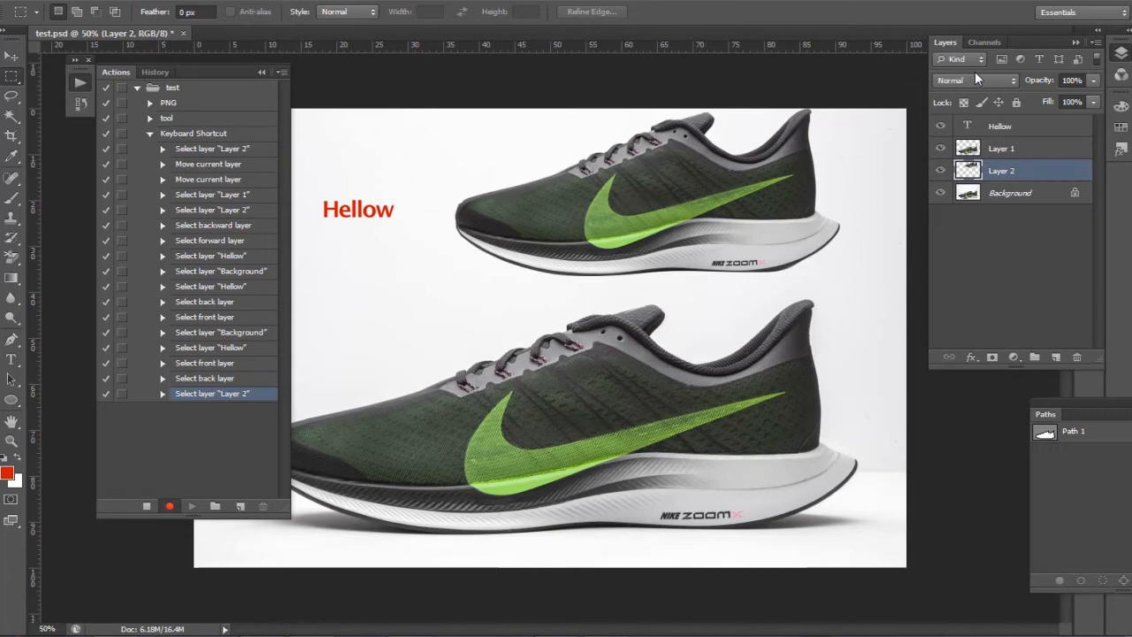
pyautogui.click(975, 77)
pyautogui.click(960, 147)
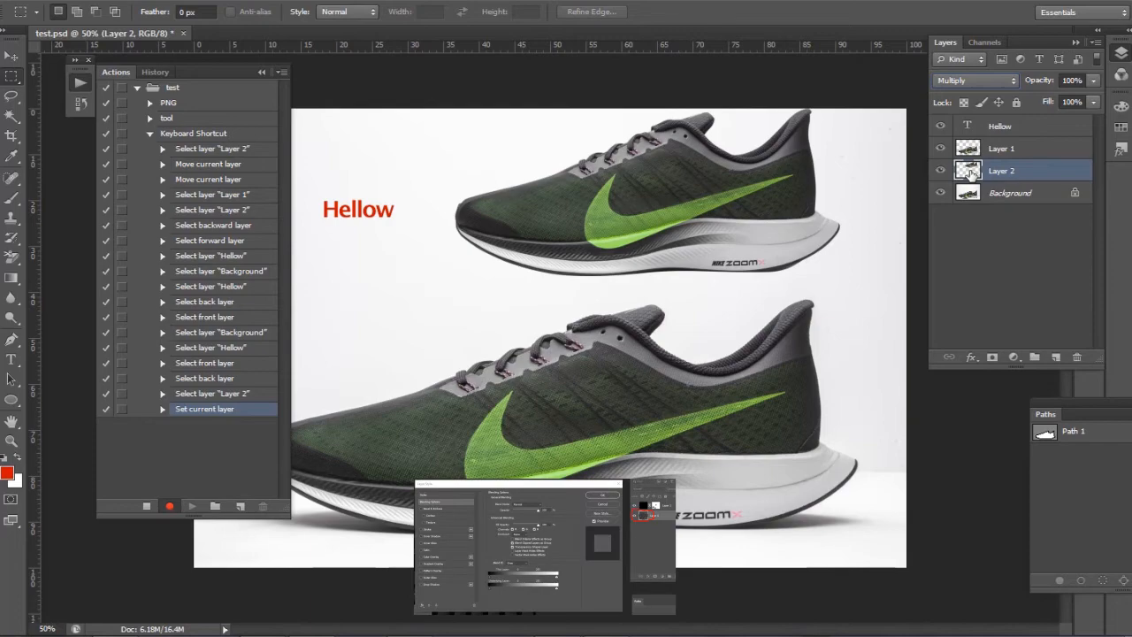
# Step: Set Layer 2's opacity to 62% and fill opacity to 50% in its Layer Style blending options, and recheck them without changes
pyautogui.doubleClick(971, 171)
pyautogui.moveTo(477, 120); pyautogui.dragTo(419, 96)
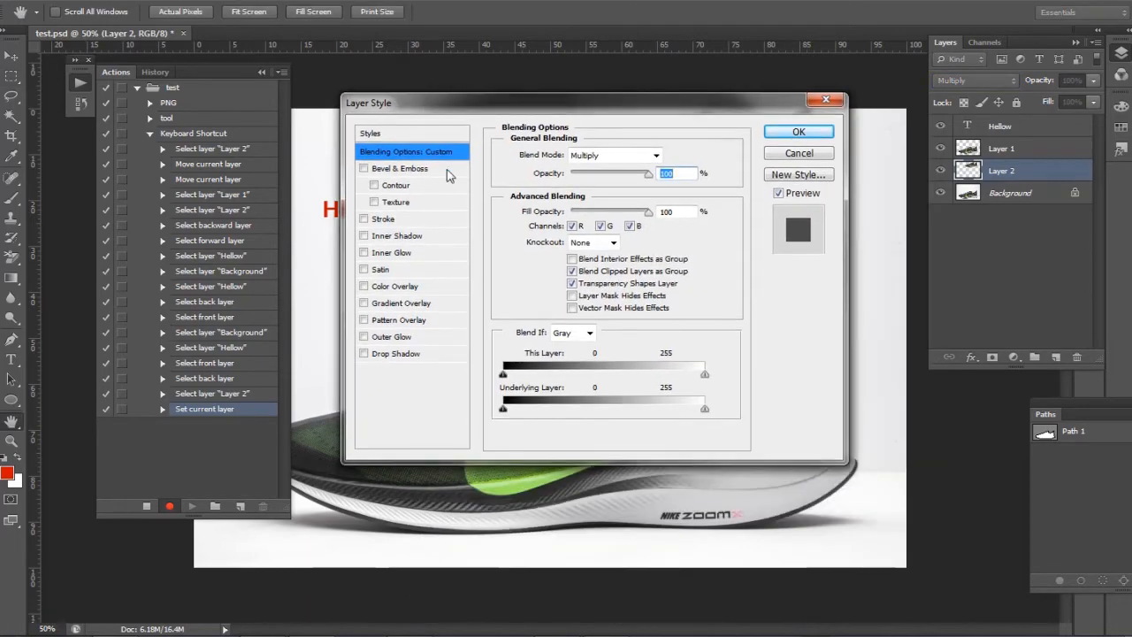
pyautogui.click(622, 175)
pyautogui.moveTo(648, 211); pyautogui.dragTo(645, 213)
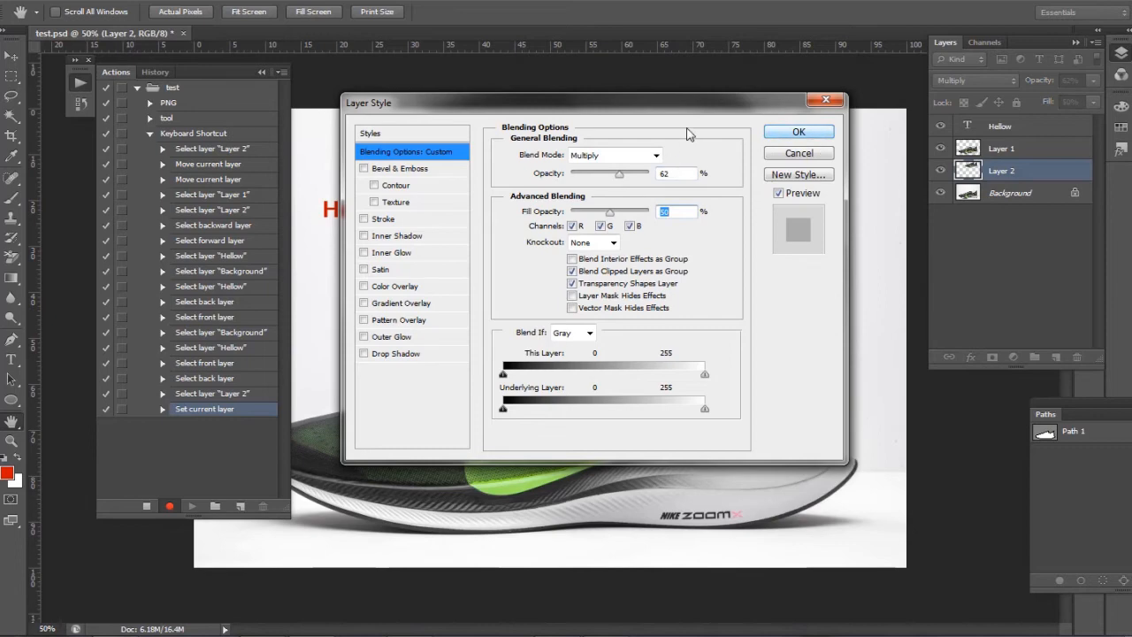
pyautogui.click(801, 133)
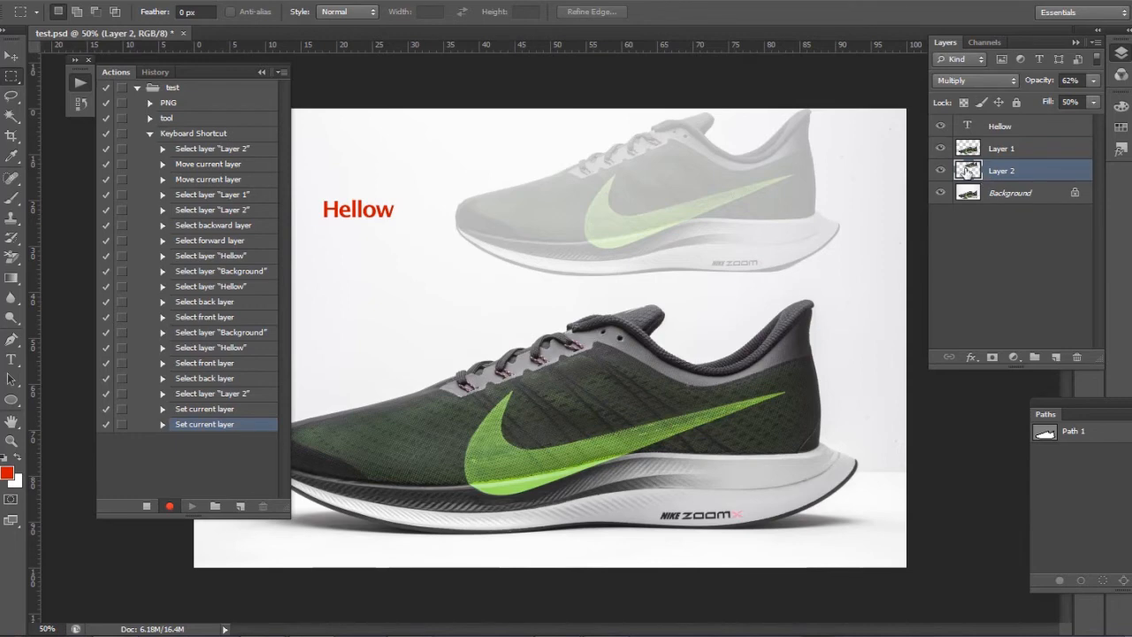
pyautogui.doubleClick(962, 173)
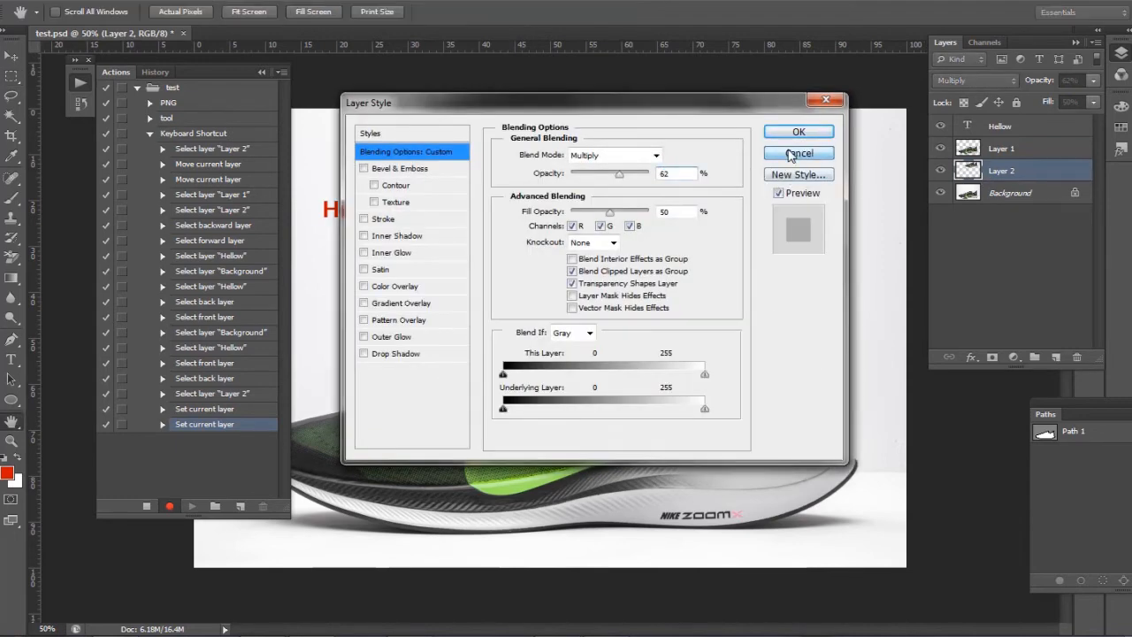
pyautogui.click(799, 158)
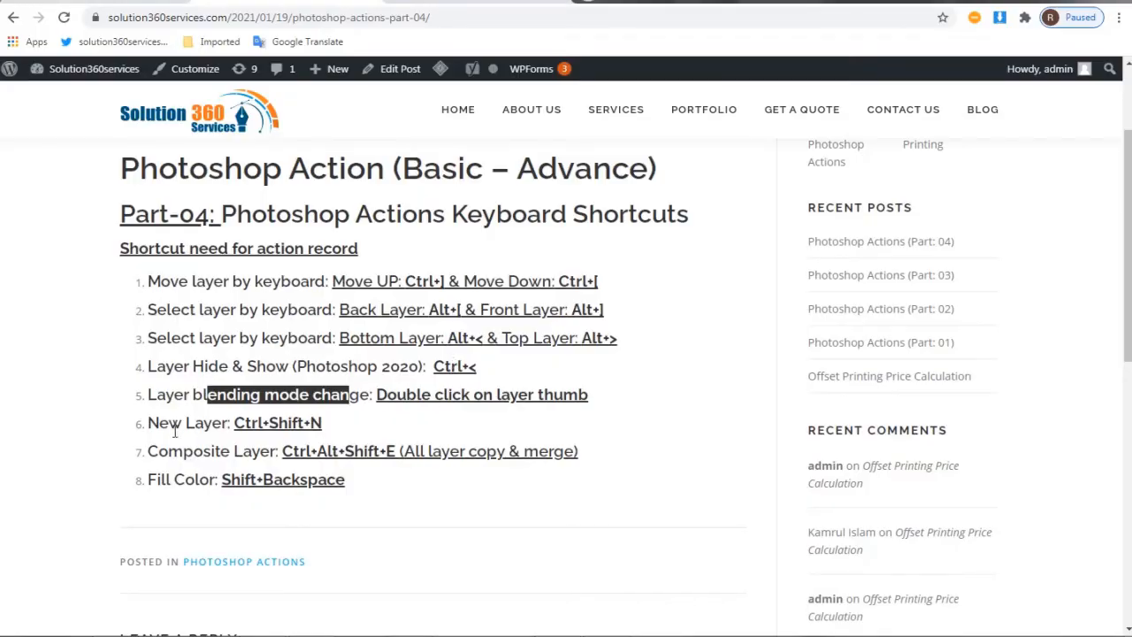
# Step: Look up the New Layer shortcut and record creating a new layer above Layer 2 with the default name and options
pyautogui.moveTo(149, 423); pyautogui.dragTo(226, 423)
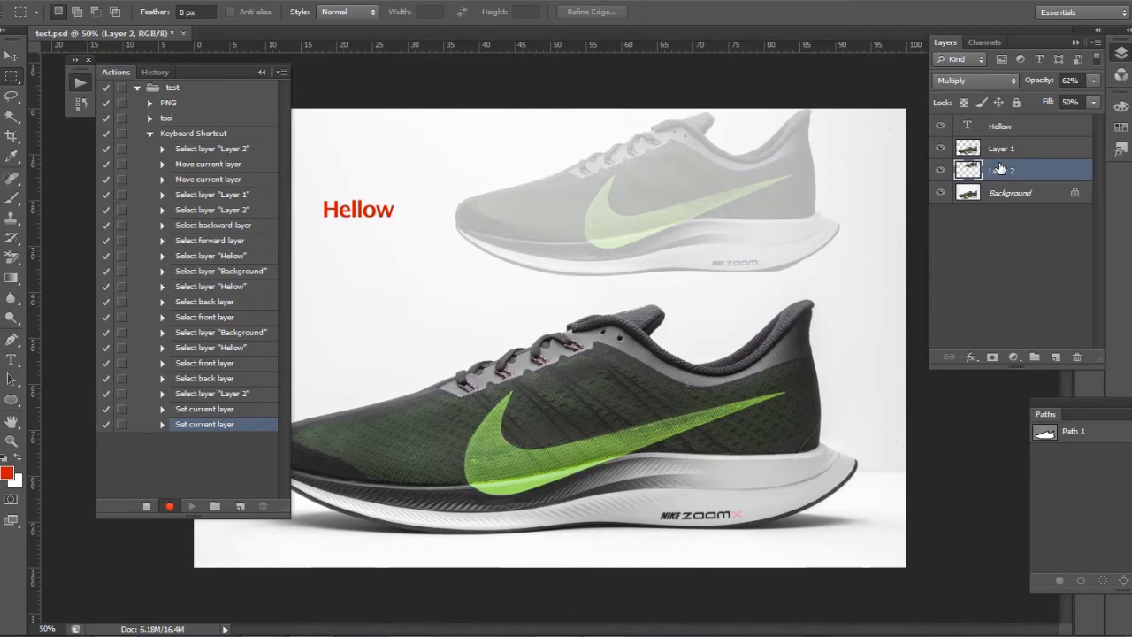
pyautogui.hotkey('ctrl', 'shift', 'n')
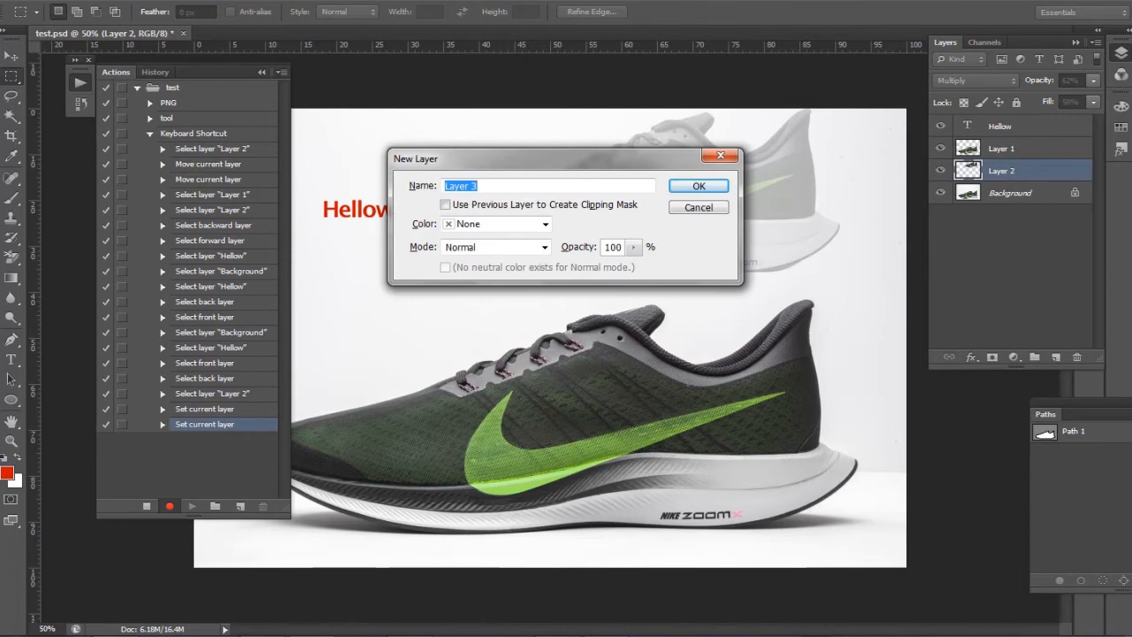
pyautogui.press('Return')
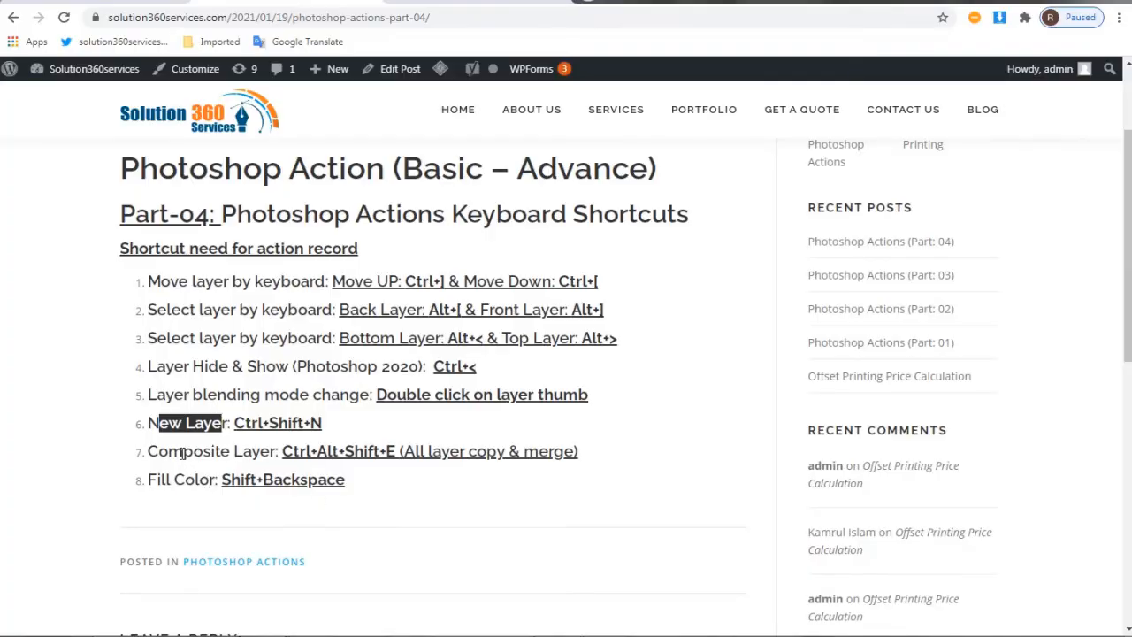
# Step: Look up the Composite Layer entry, record selecting Background, Hellow and the whole layer stack, and deselect all layers
pyautogui.moveTo(194, 451); pyautogui.dragTo(211, 451)
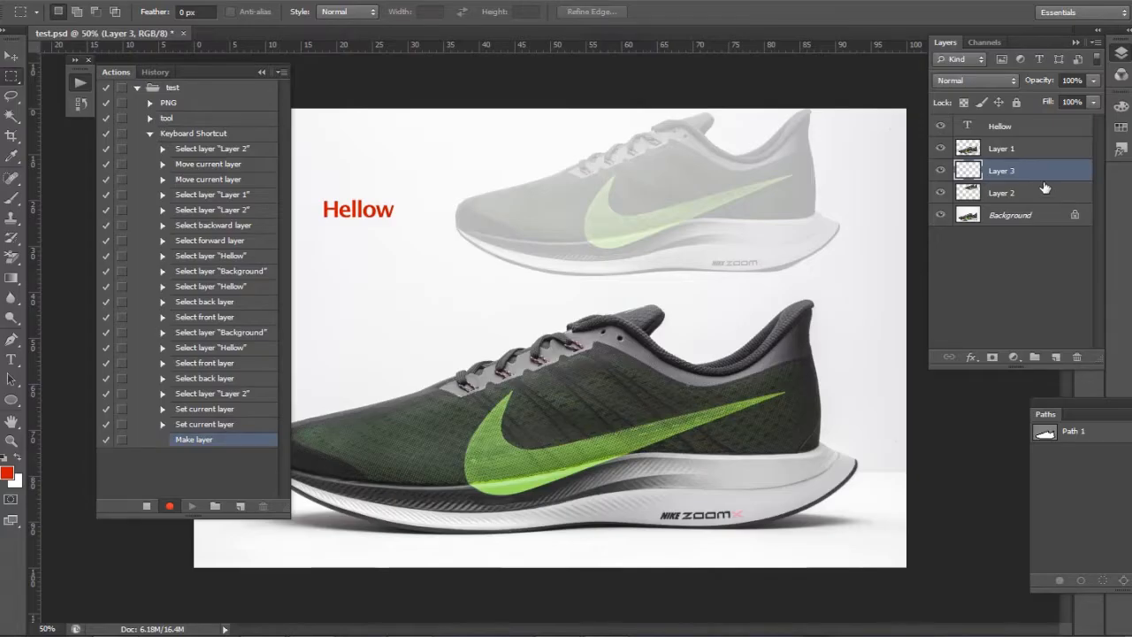
pyautogui.click(1011, 218)
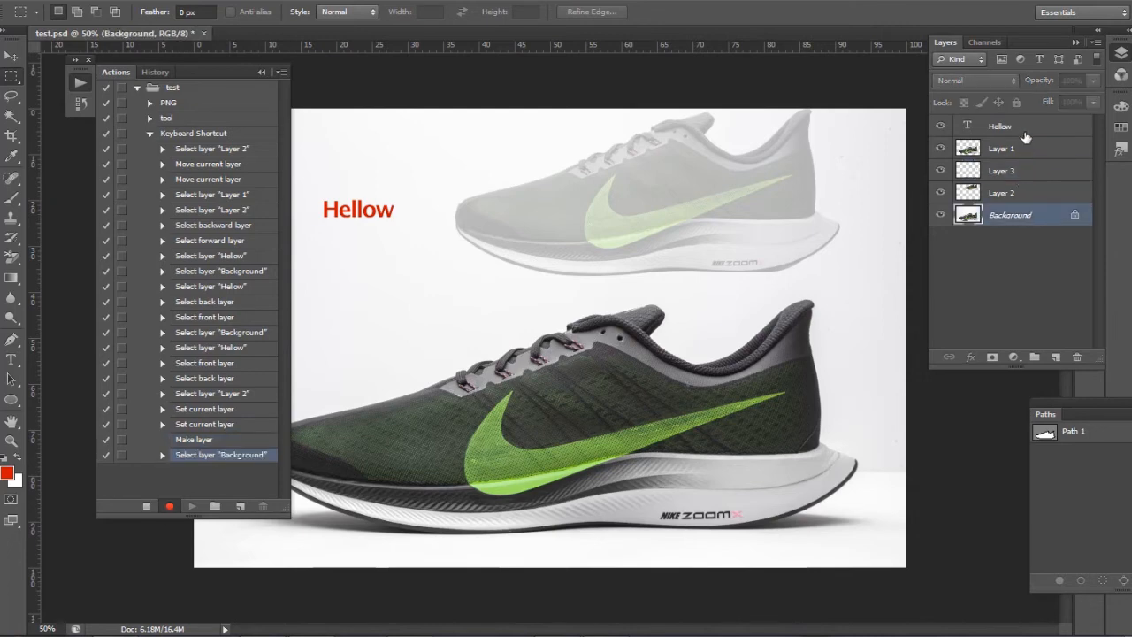
pyautogui.click(1028, 131)
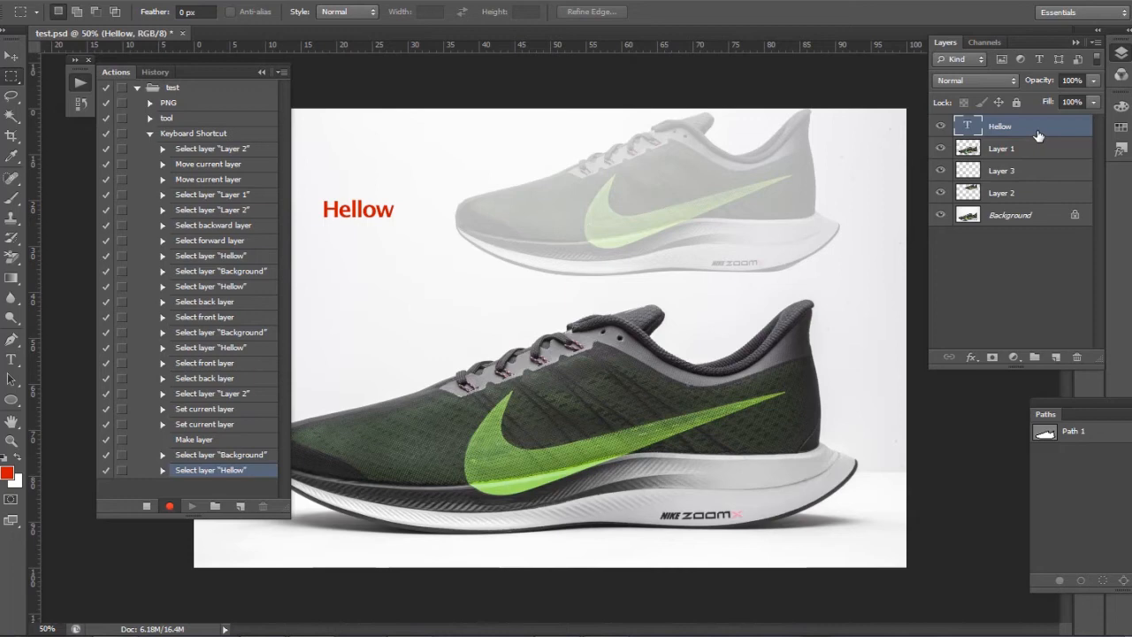
pyautogui.keyDown('shift'); pyautogui.click(1014, 219); pyautogui.keyUp('shift')
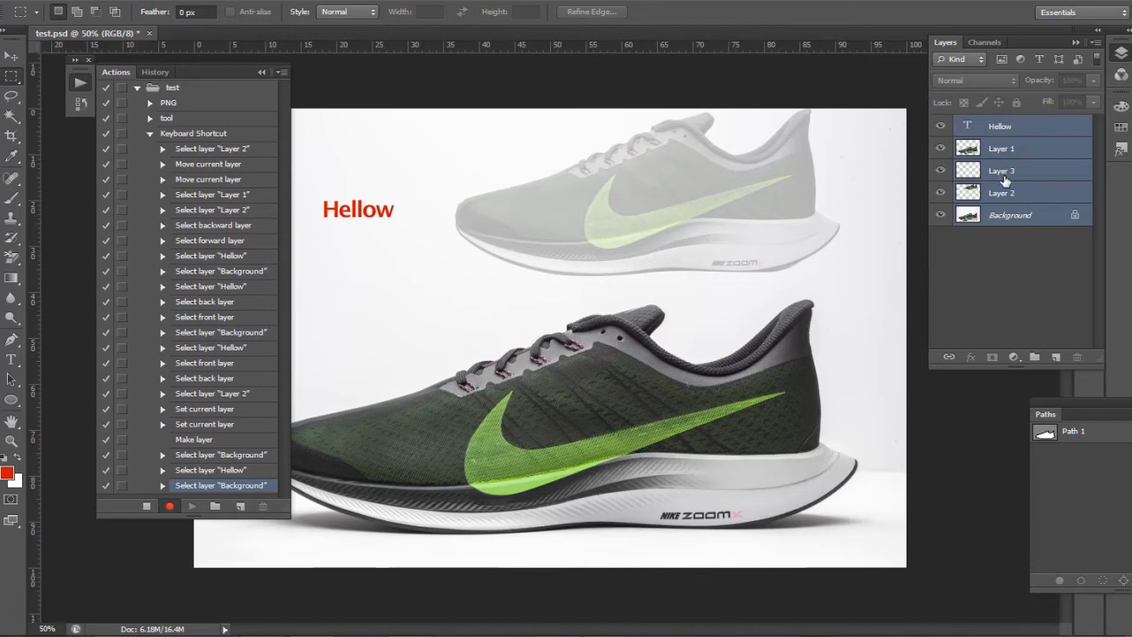
pyautogui.click(1004, 243)
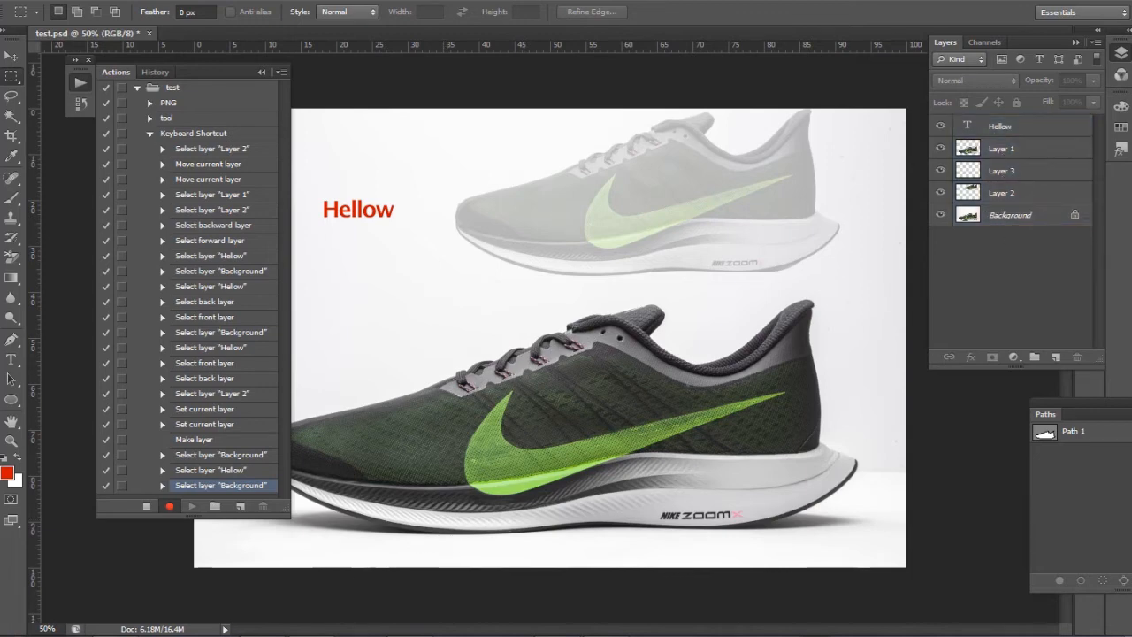
# Step: Recheck the Composite Layer shortcut, stamp all visible layers into a new layer above Background and move it directly below Hellow
pyautogui.hotkey('alt', 'Tab')
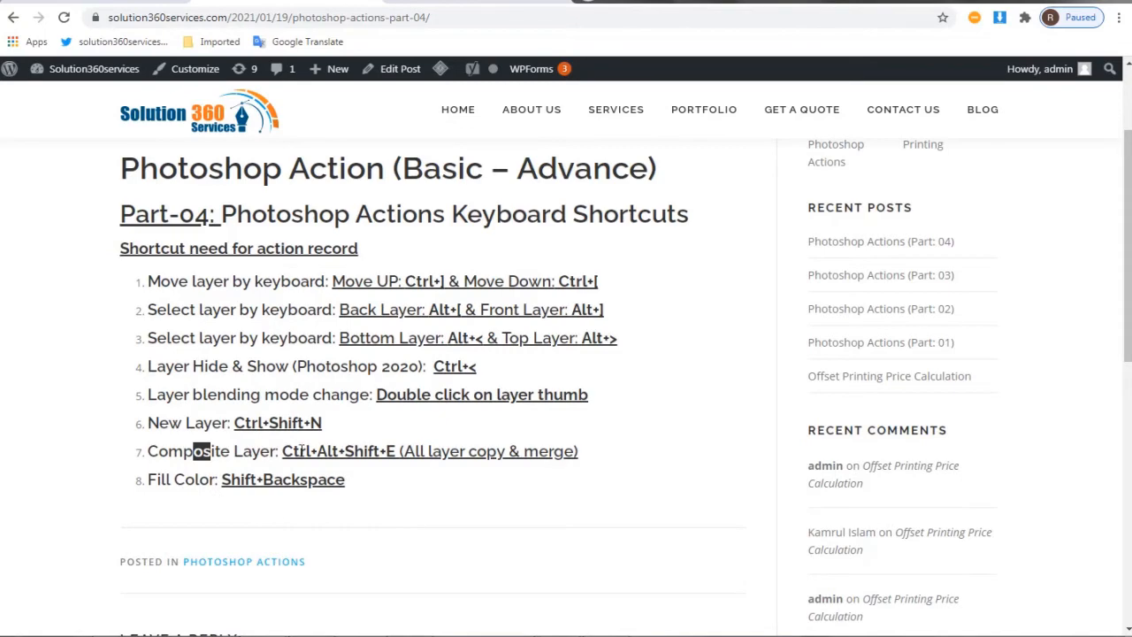
pyautogui.moveTo(283, 453); pyautogui.dragTo(403, 452)
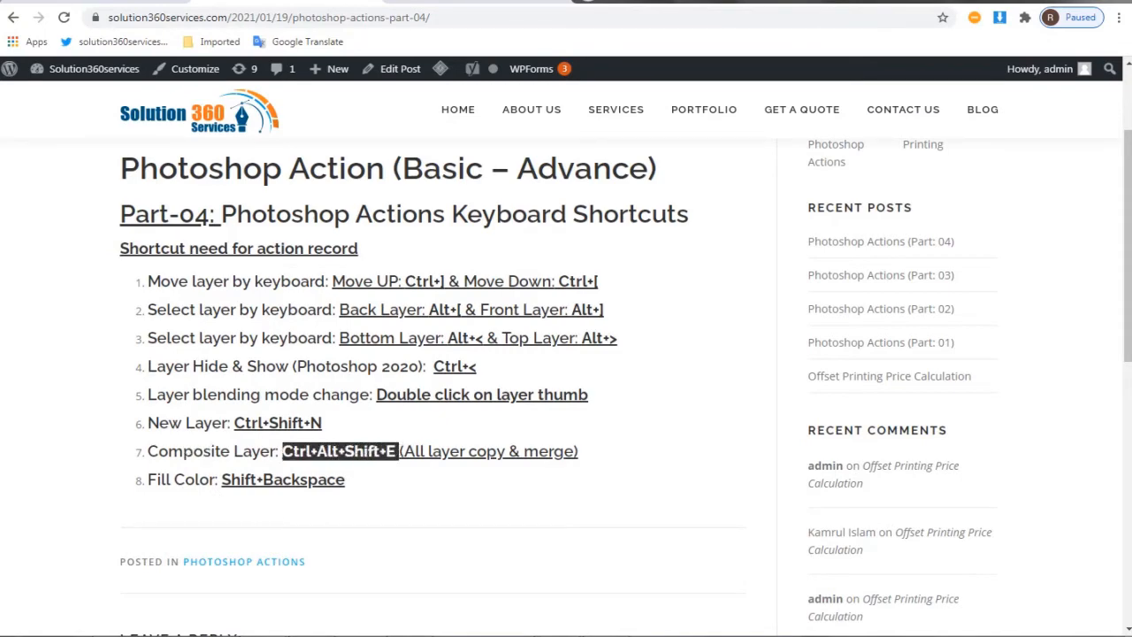
pyautogui.hotkey('alt', 'Tab')
pyautogui.click(1025, 213)
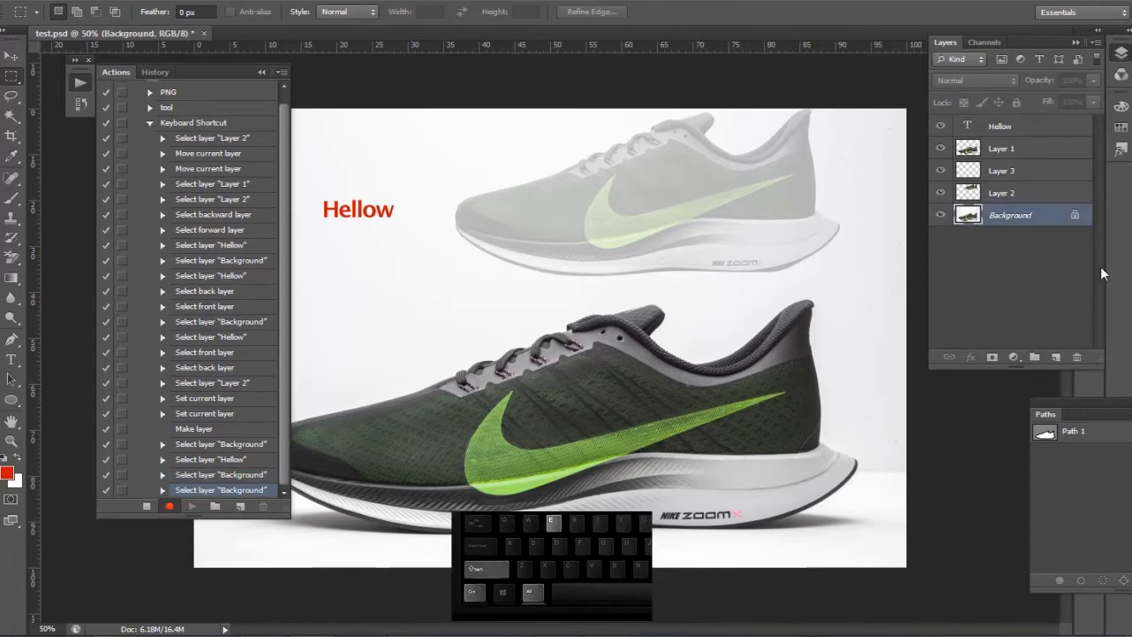
pyautogui.hotkey('ctrl', 'alt', 'shift', 'e')
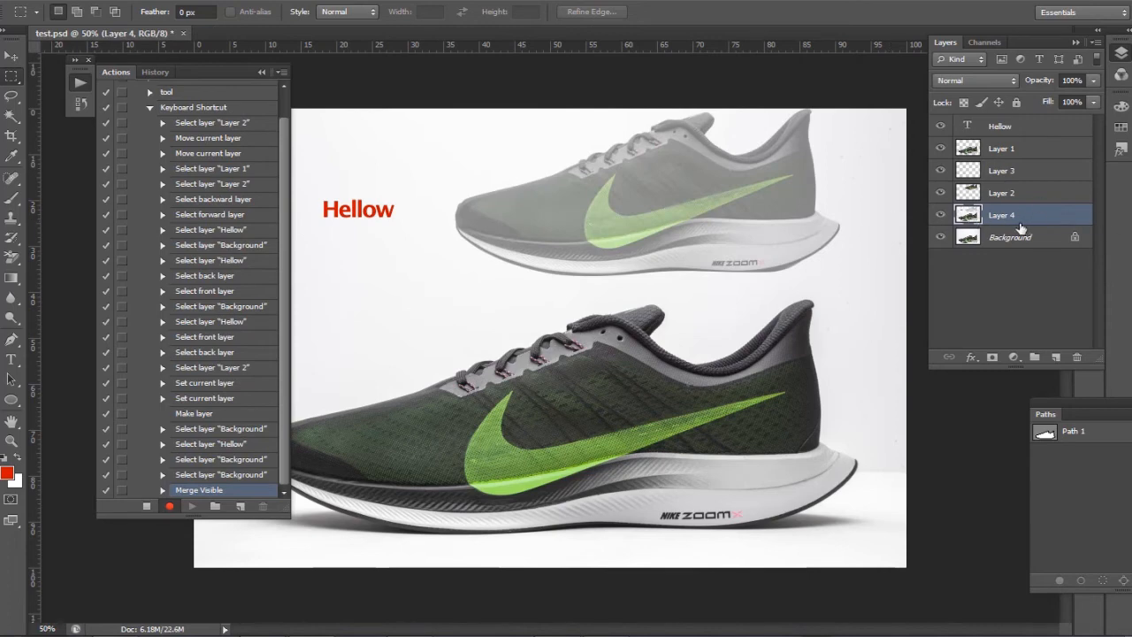
pyautogui.moveTo(1006, 217); pyautogui.dragTo(1015, 147)
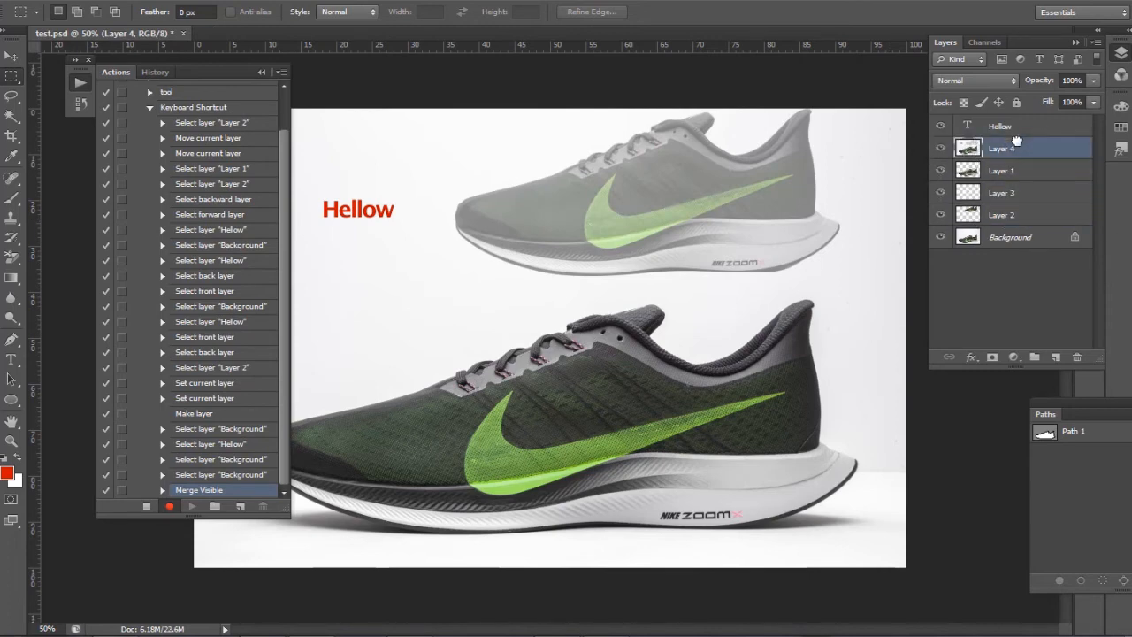
# Step: Hide Hellow and every layer below Layer 4, toggling Layer 4's visibility to compare the merged composite
pyautogui.click(941, 148)
pyautogui.click(941, 148)
pyautogui.moveTo(940, 214); pyautogui.dragTo(941, 239)
pyautogui.click(942, 171)
pyautogui.click(941, 192)
pyautogui.click(941, 149)
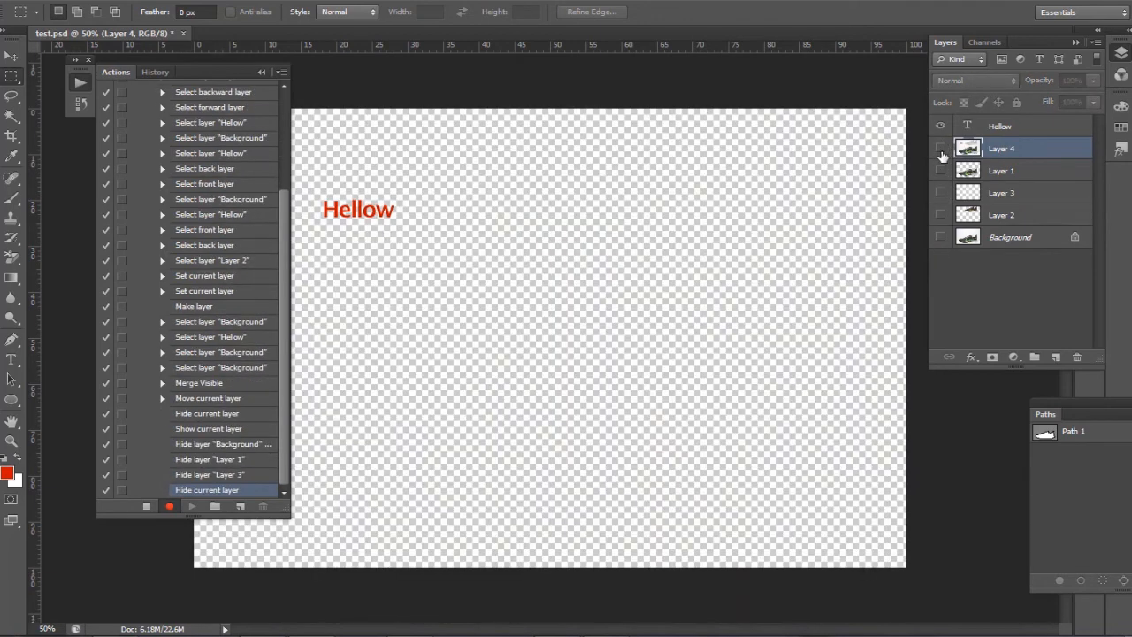
pyautogui.click(941, 150)
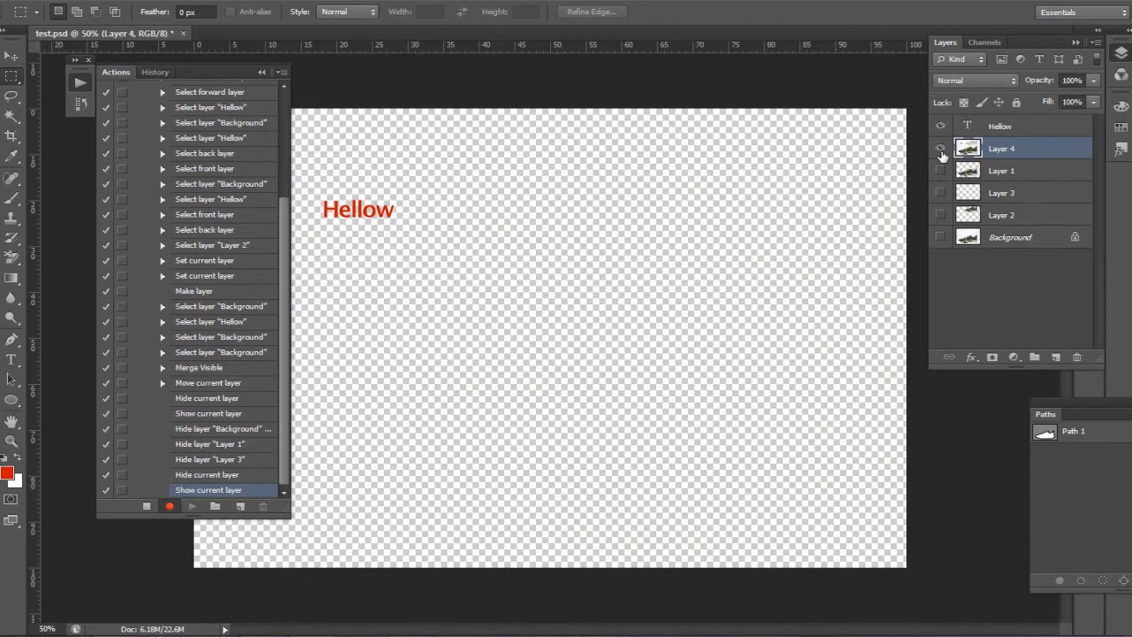
pyautogui.click(941, 127)
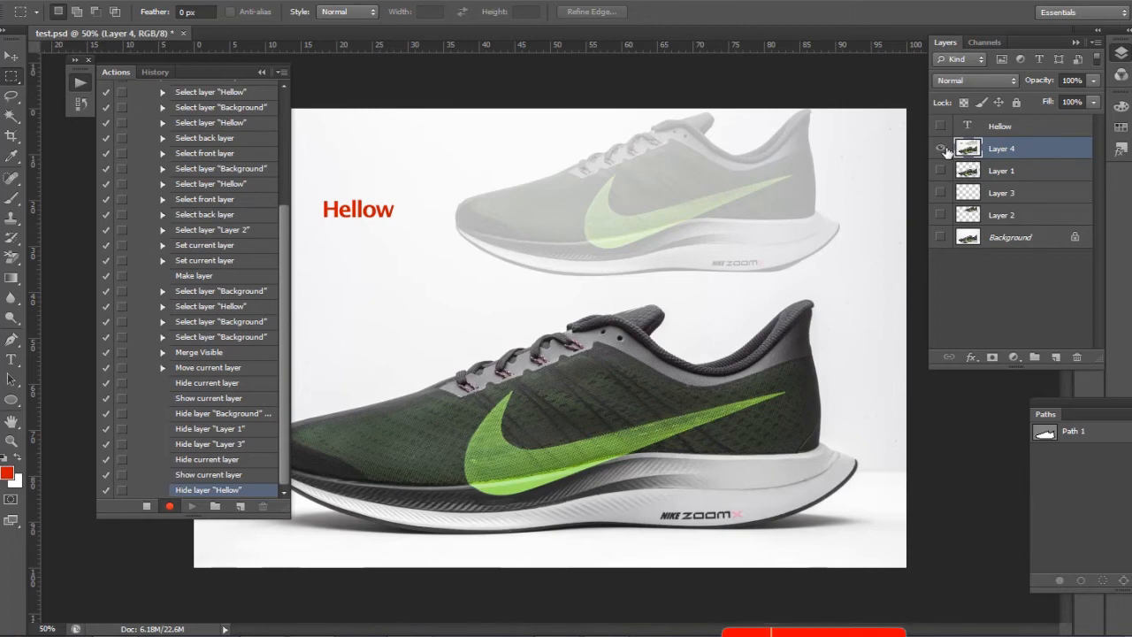
pyautogui.click(941, 149)
pyautogui.click(941, 149)
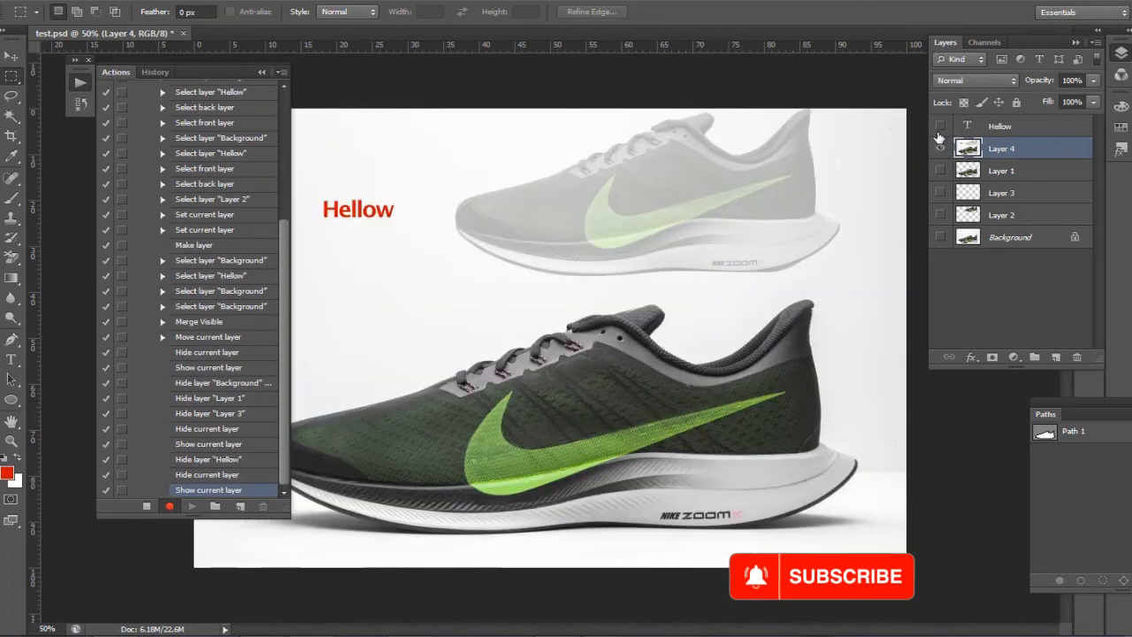
# Step: Show the Hellow, Layer 1, Layer 3, Layer 2 and Background layers again
pyautogui.click(941, 127)
pyautogui.click(941, 171)
pyautogui.click(941, 193)
pyautogui.click(941, 215)
pyautogui.click(941, 237)
# Step: Look up the Fill Color shortcut on the web page and record creating a new layer above Hellow
pyautogui.click(363, 632)
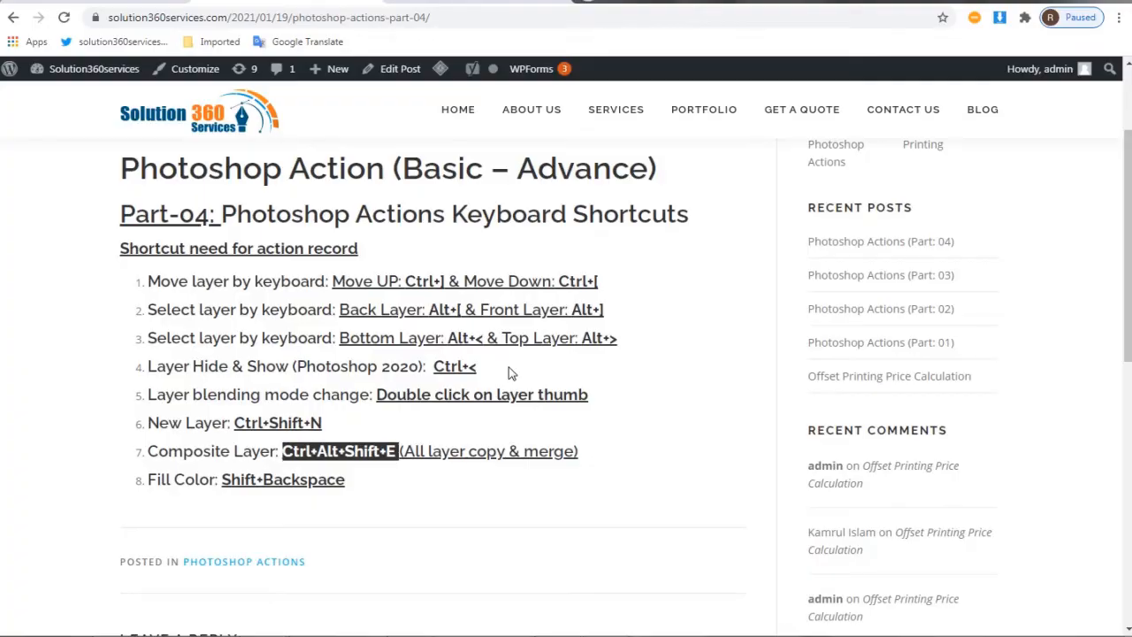
pyautogui.moveTo(157, 480); pyautogui.dragTo(184, 479)
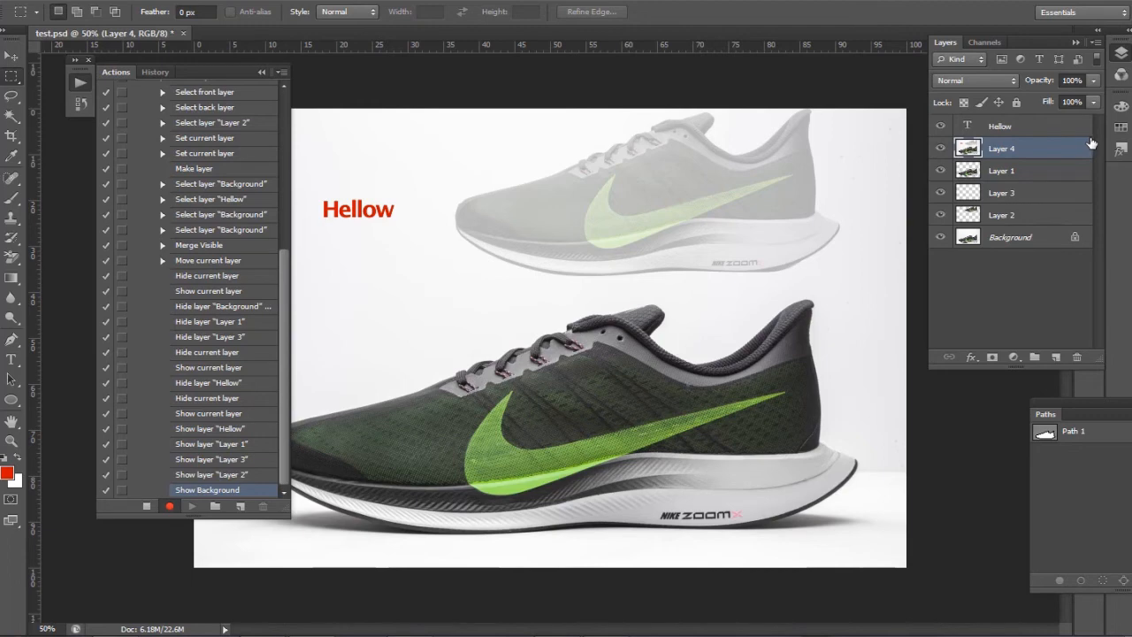
pyautogui.click(1017, 129)
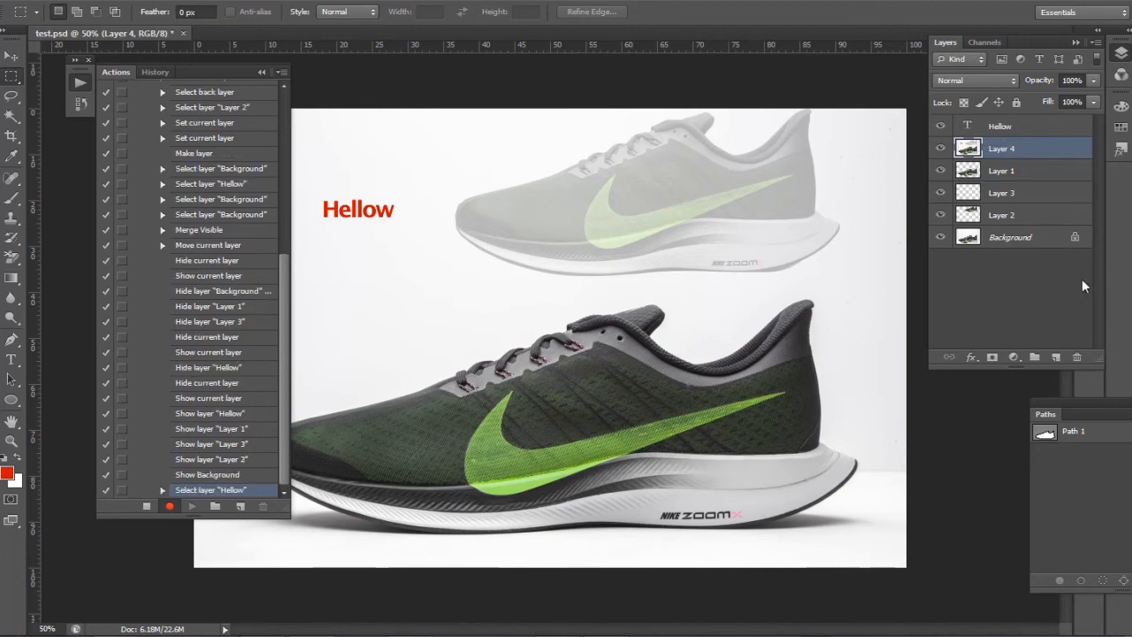
pyautogui.click(1056, 359)
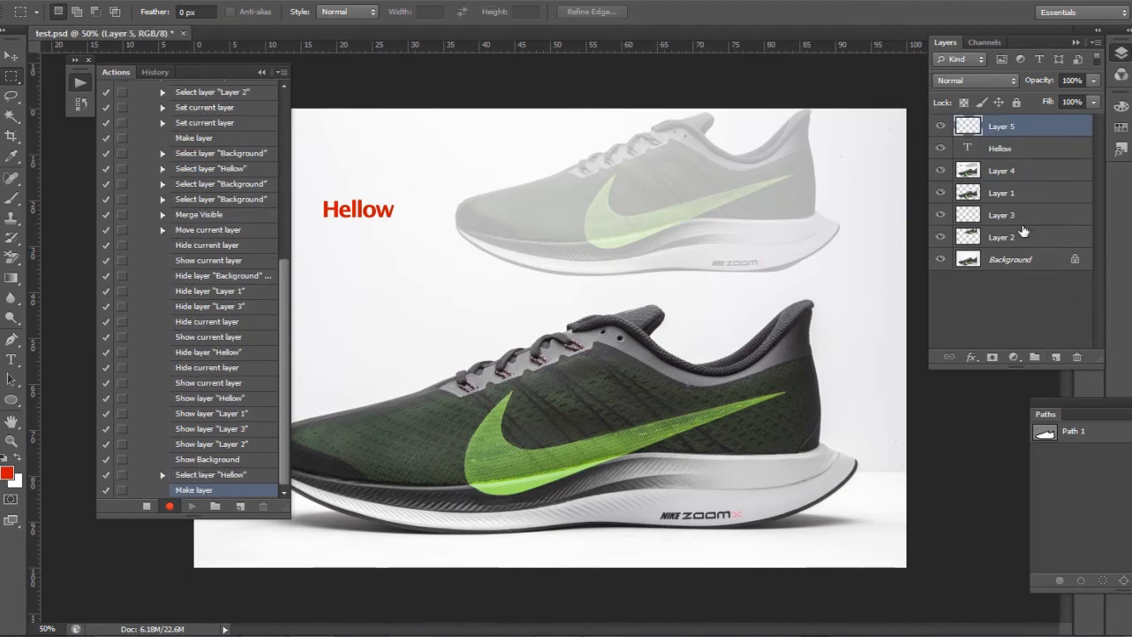
# Step: Fill the new top layer with the white background color and refill it with the red foreground color
pyautogui.hotkey('ctrl', 'BackSpace')
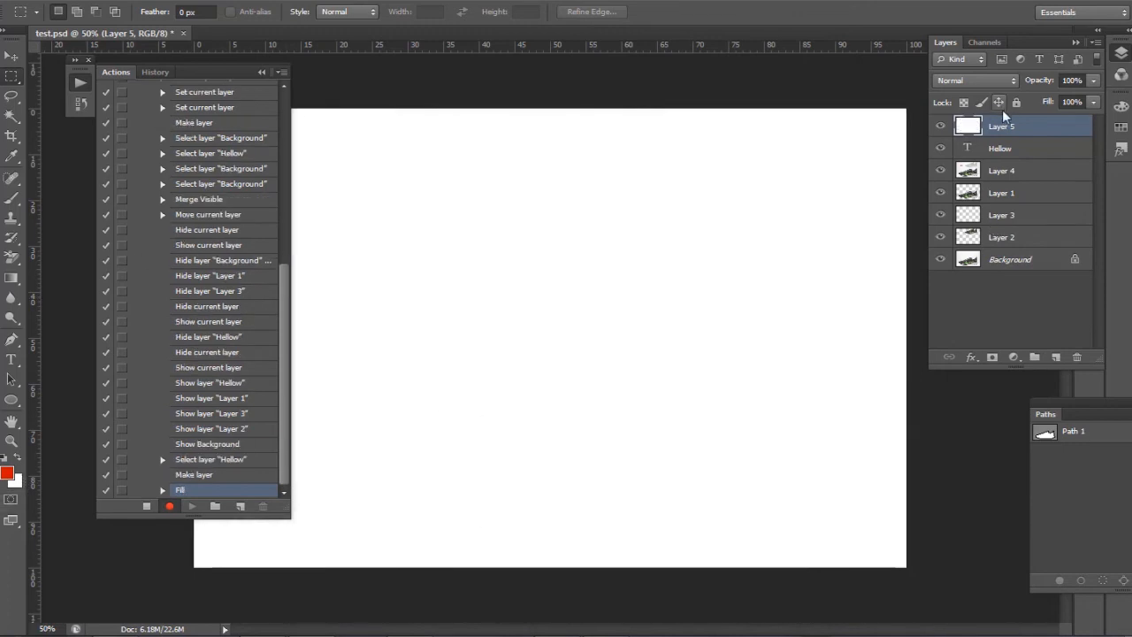
pyautogui.moveTo(996, 127); pyautogui.dragTo(981, 140)
pyautogui.hotkey('alt', 'BackSpace')
pyautogui.hotkey('alt', 'BackSpace')
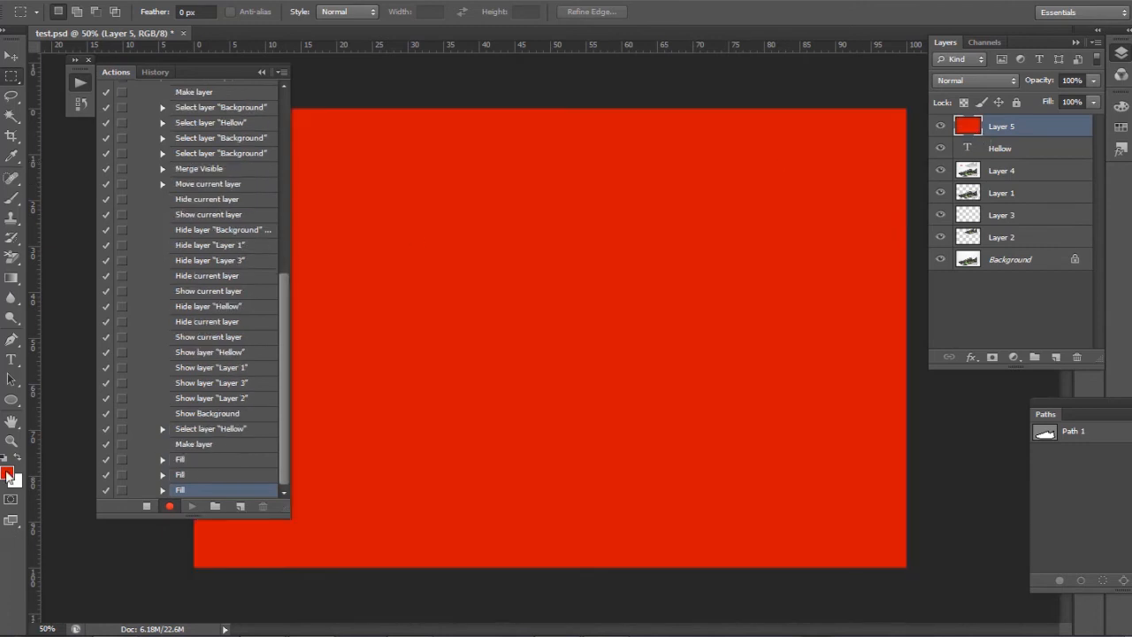
# Step: Delete the red-filled Layer 5 from the top of the layer stack
pyautogui.moveTo(1056, 260); pyautogui.dragTo(1076, 360)
pyautogui.moveTo(1005, 129); pyautogui.dragTo(1077, 357)
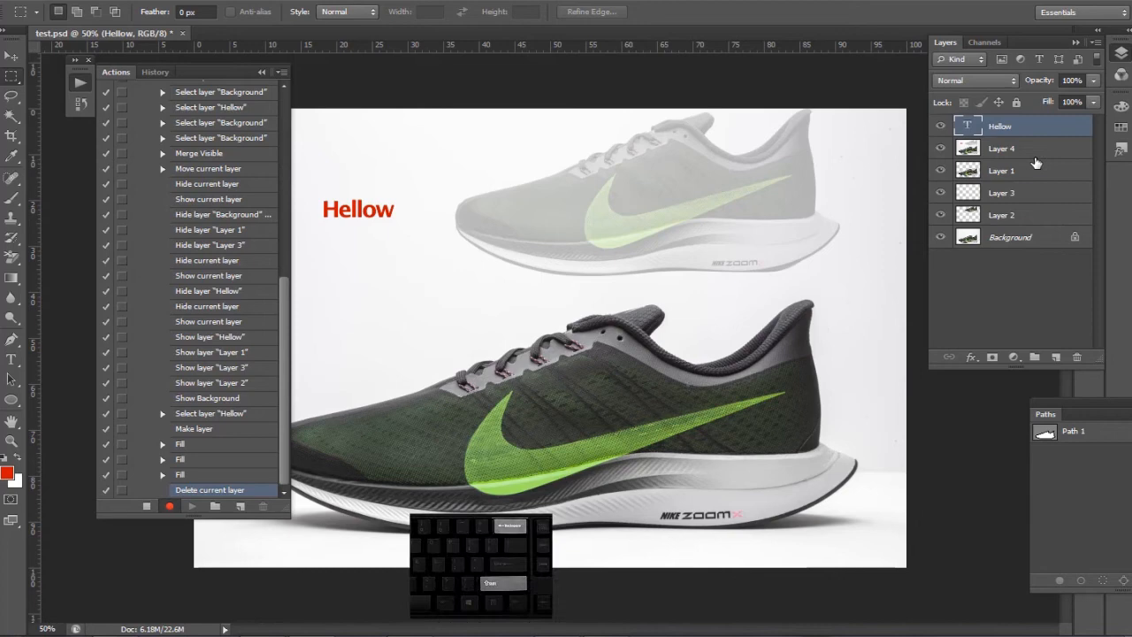
# Step: Try a fill on the Hellow type layer, and fill Layer 4 with the Foreground Color in Normal mode at 100% opacity
pyautogui.hotkey('shift', 'BackSpace')
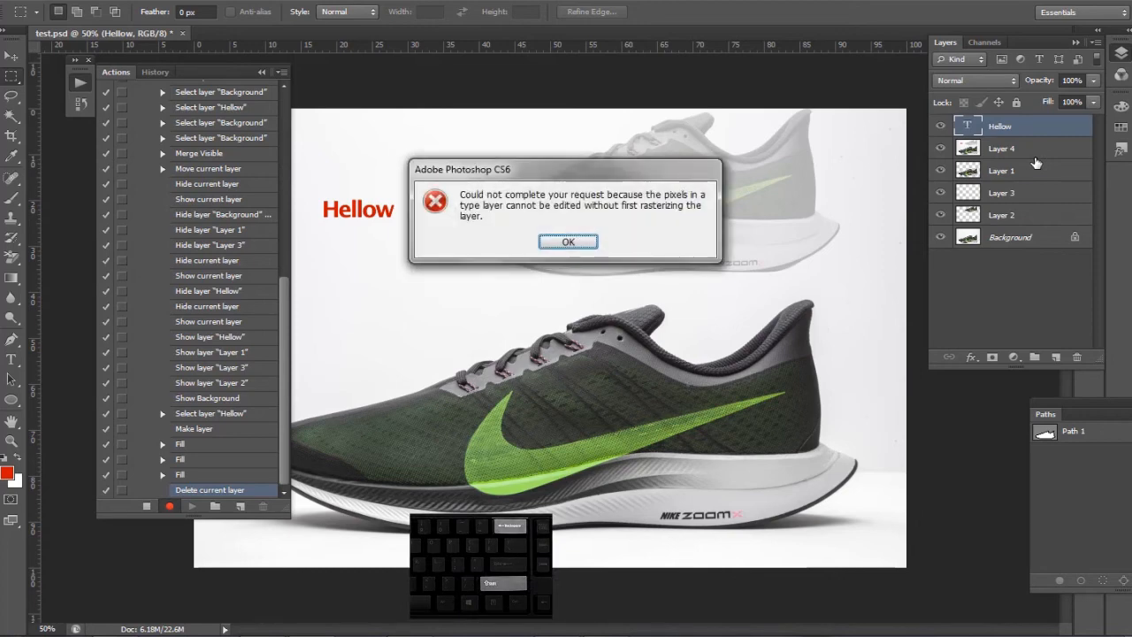
pyautogui.press('Return')
pyautogui.click(1023, 151)
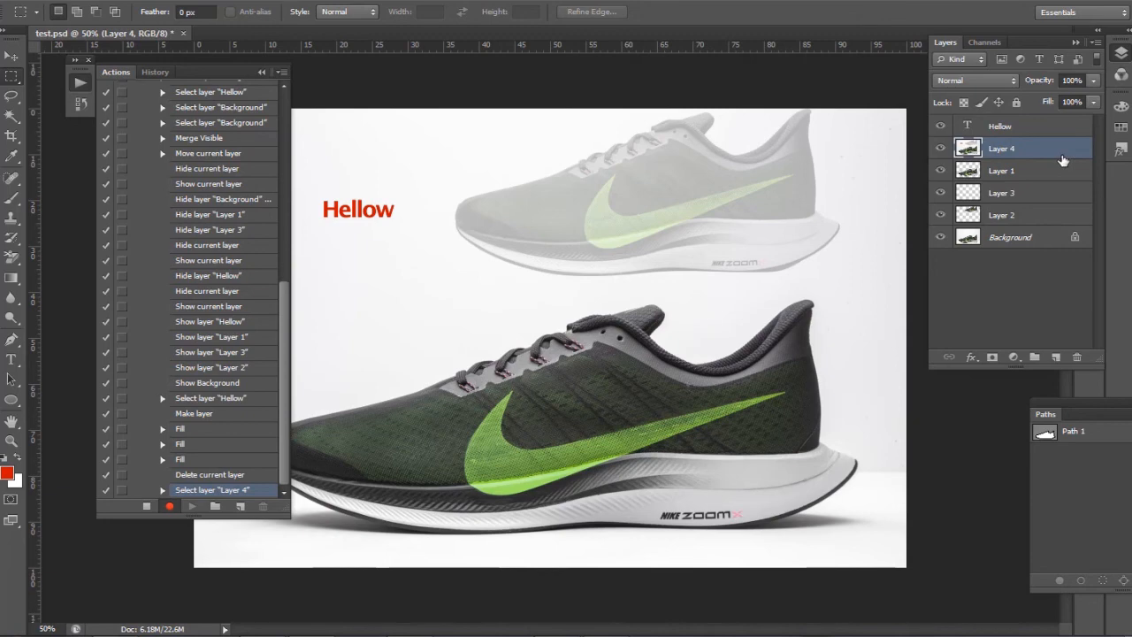
pyautogui.hotkey('shift', 'BackSpace')
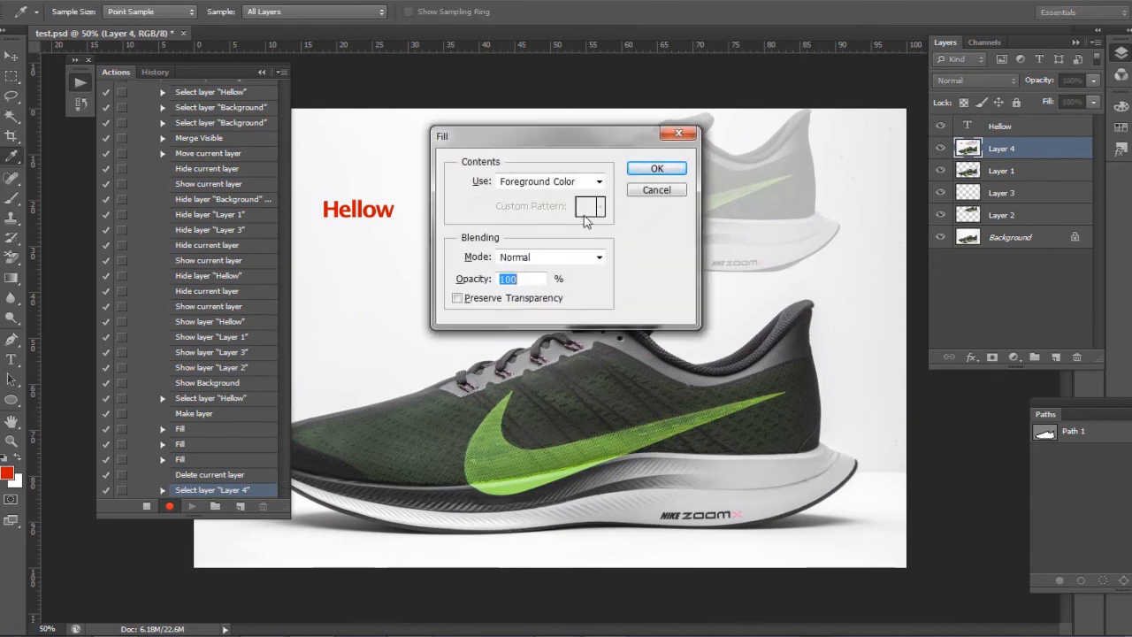
pyautogui.click(546, 183)
pyautogui.click(546, 183)
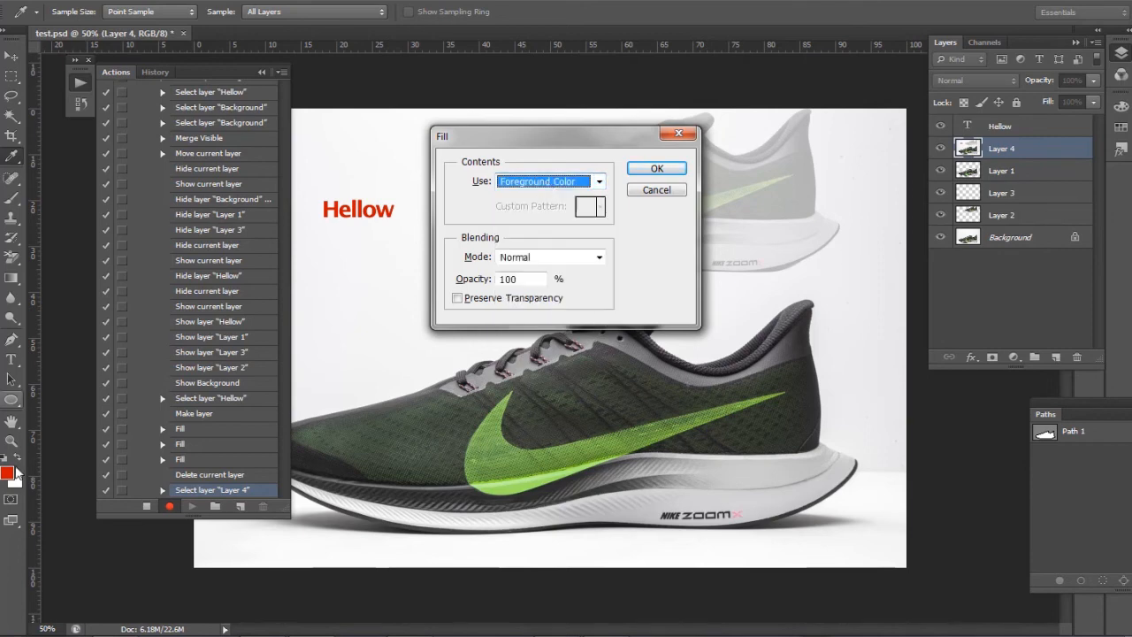
pyautogui.press('Tab')
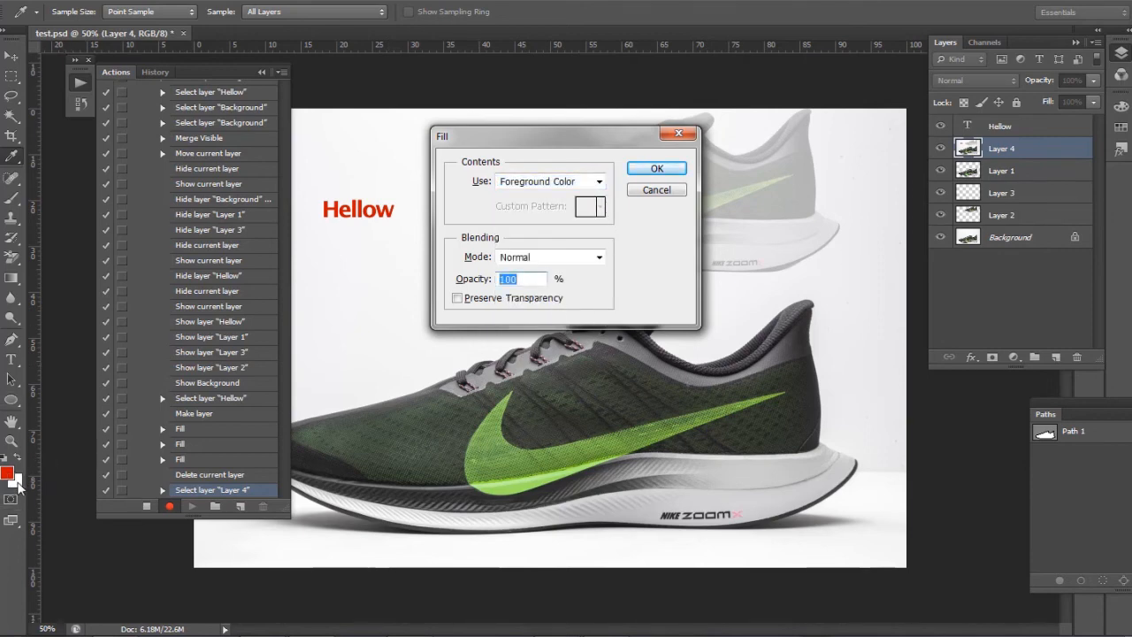
pyautogui.click(599, 182)
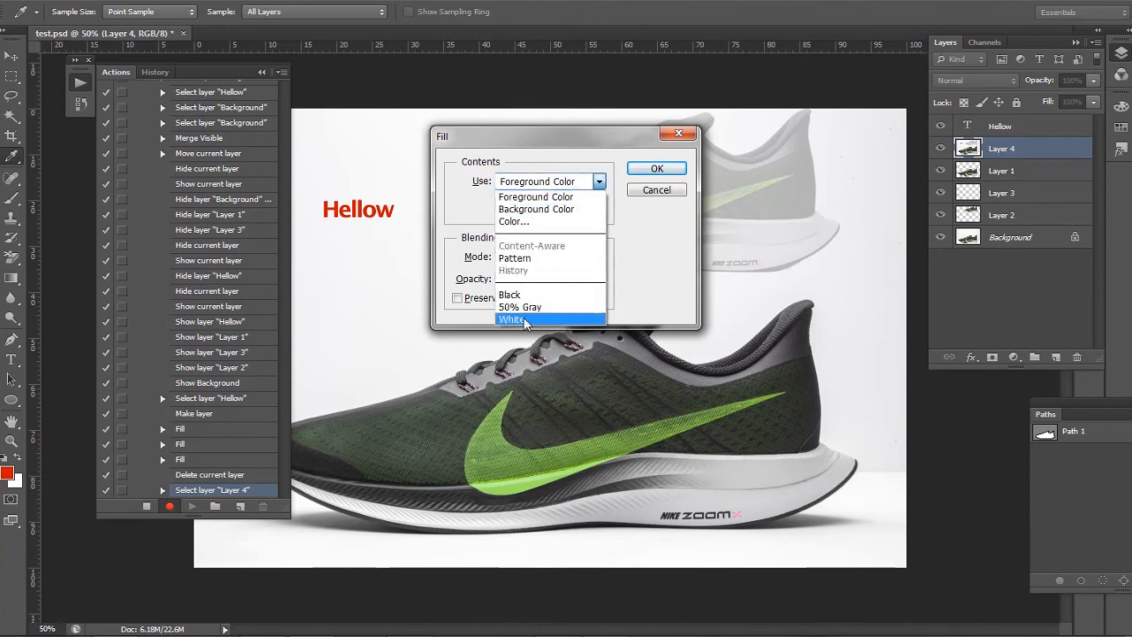
pyautogui.click(552, 196)
pyautogui.click(657, 168)
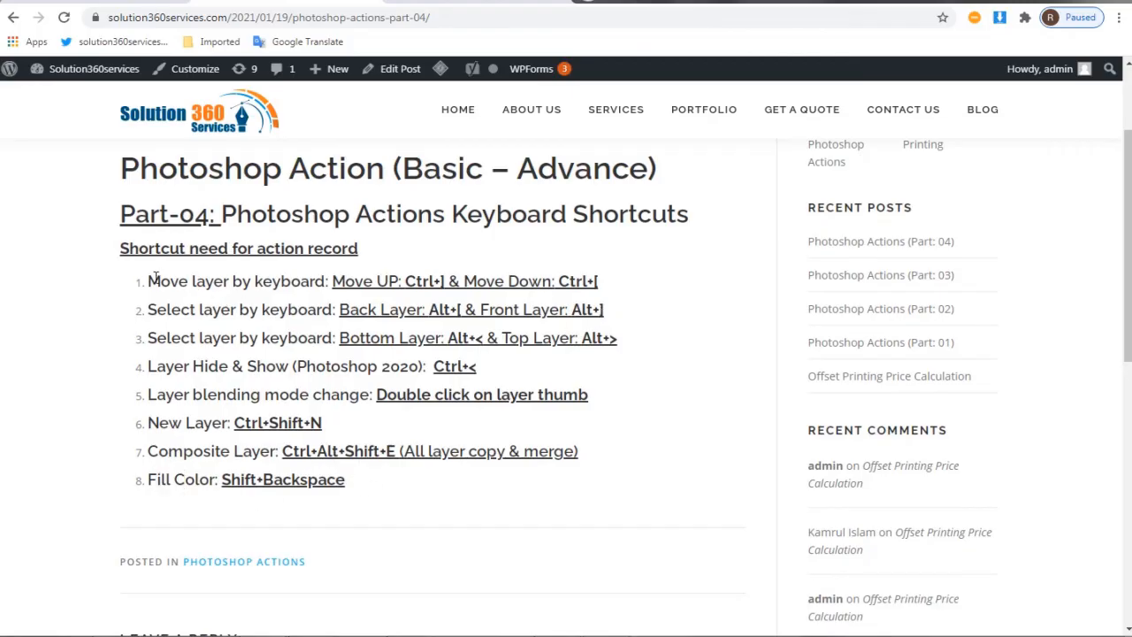
# Step: Switch to the Photoshop Actions Keyboard Shortcuts web page and review its shortcut list from moving layers to Fill Color
pyautogui.moveTo(148, 281); pyautogui.dragTo(389, 491)
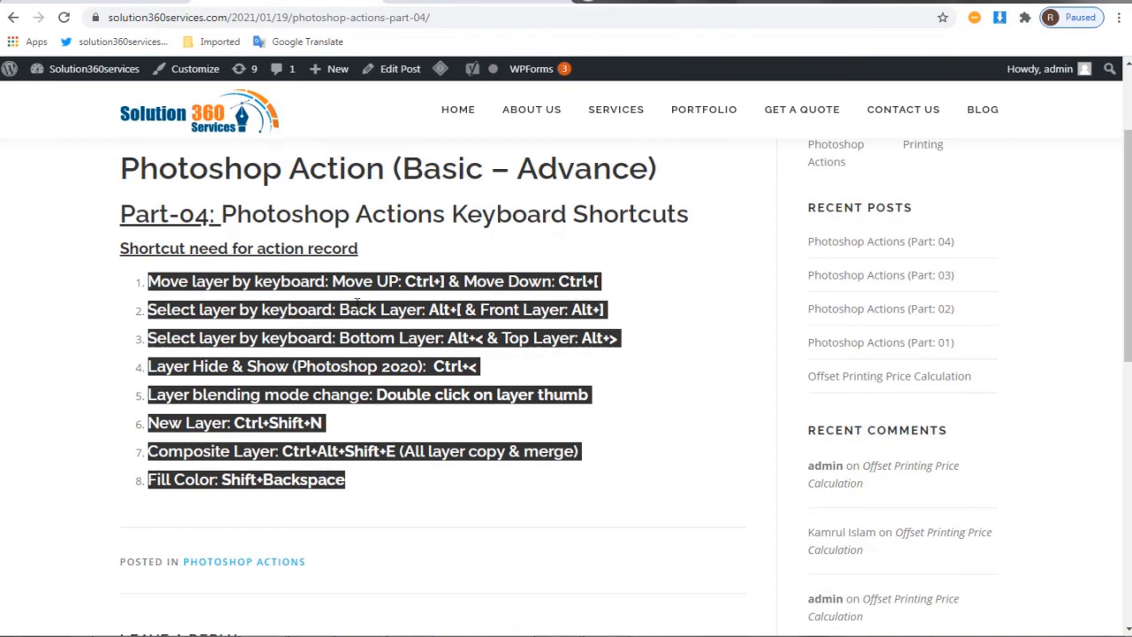
pyautogui.click(189, 281)
pyautogui.moveTo(149, 280); pyautogui.dragTo(390, 492)
pyautogui.click(492, 280)
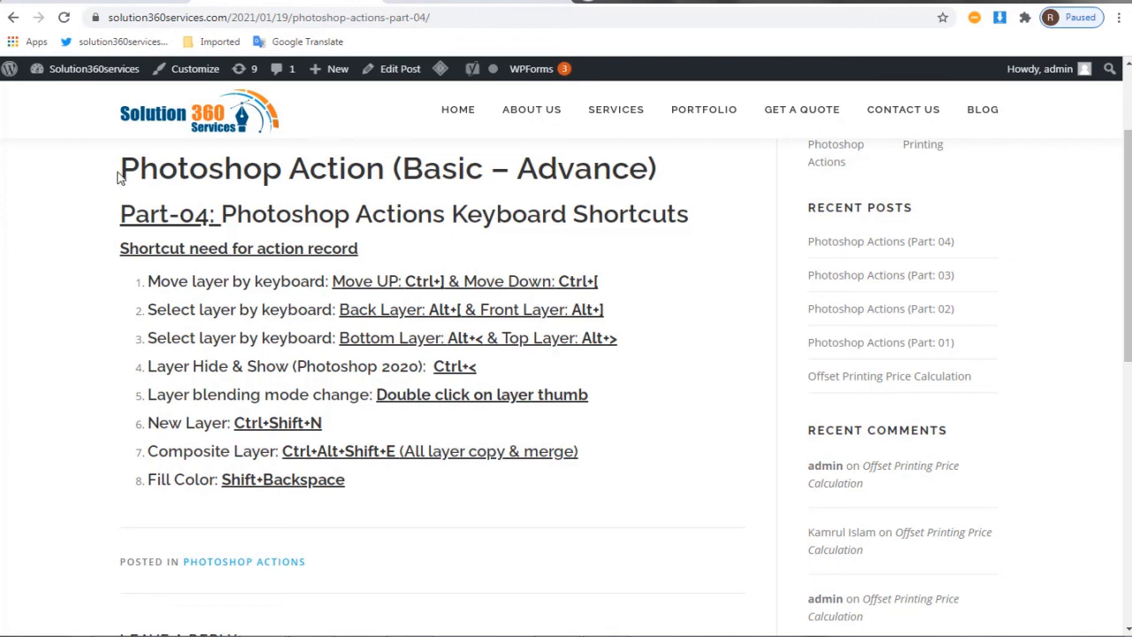
pyautogui.moveTo(122, 169); pyautogui.dragTo(368, 489)
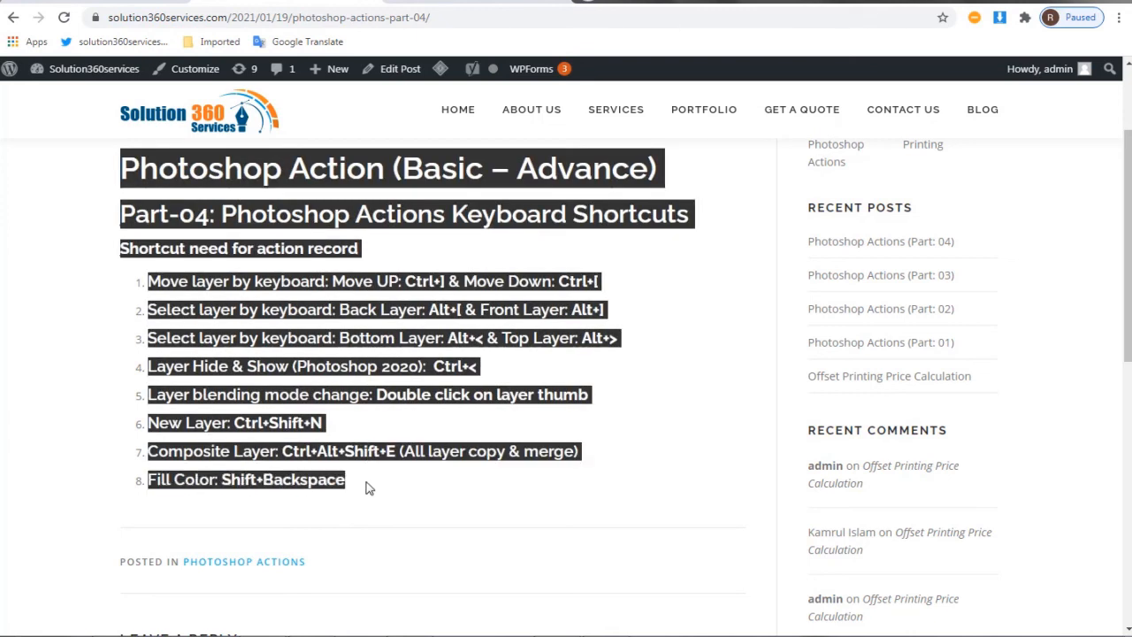
pyautogui.click(400, 304)
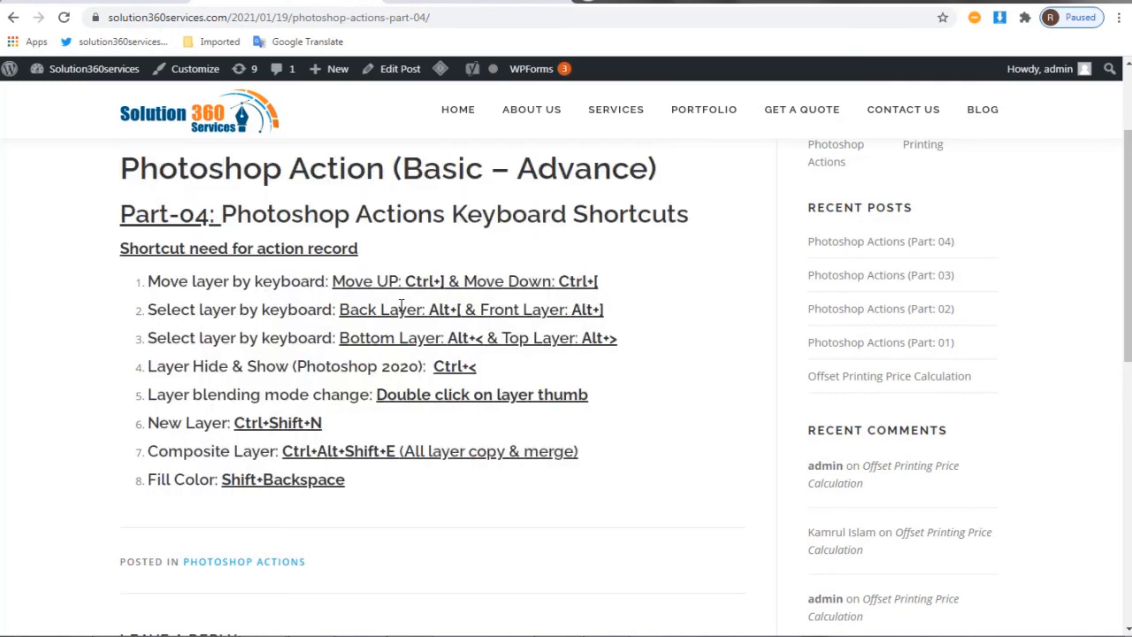